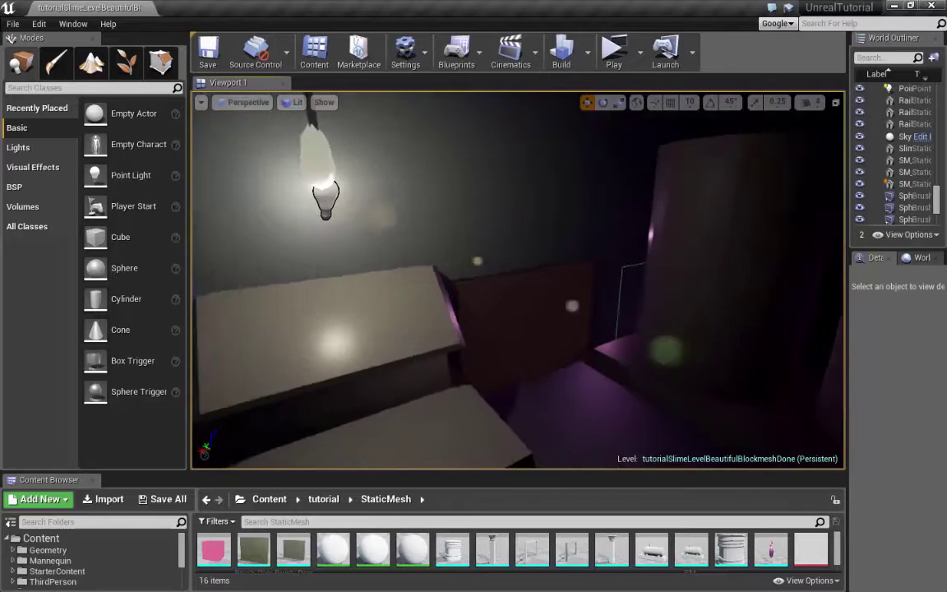
# - Examine the slime level's interior, including the hanging lights, the barrel kiosk and the ceiling arches
pyautogui.moveTo(517, 280); pyautogui.dragTo(410, 273, button='right')
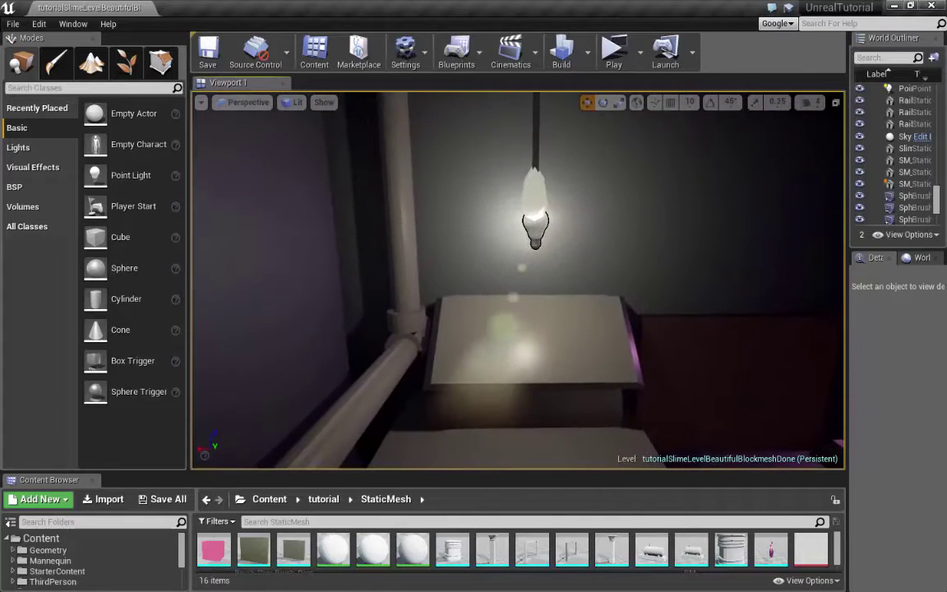
pyautogui.moveTo(518, 280); pyautogui.dragTo(304, 317, button='right')
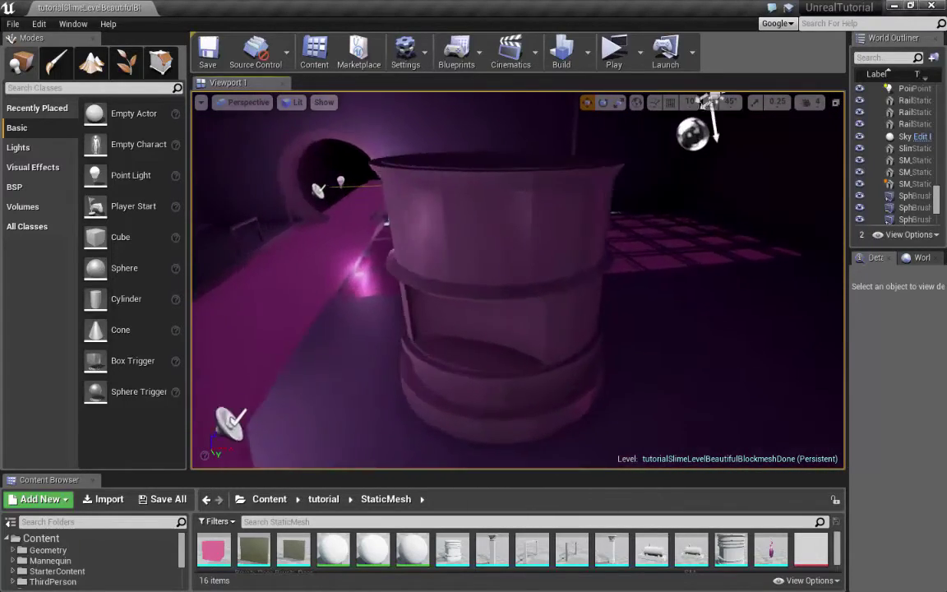
pyautogui.moveTo(518, 280); pyautogui.dragTo(452, 361, button='right')
pyautogui.moveTo(517, 279); pyautogui.dragTo(637, 115, button='right')
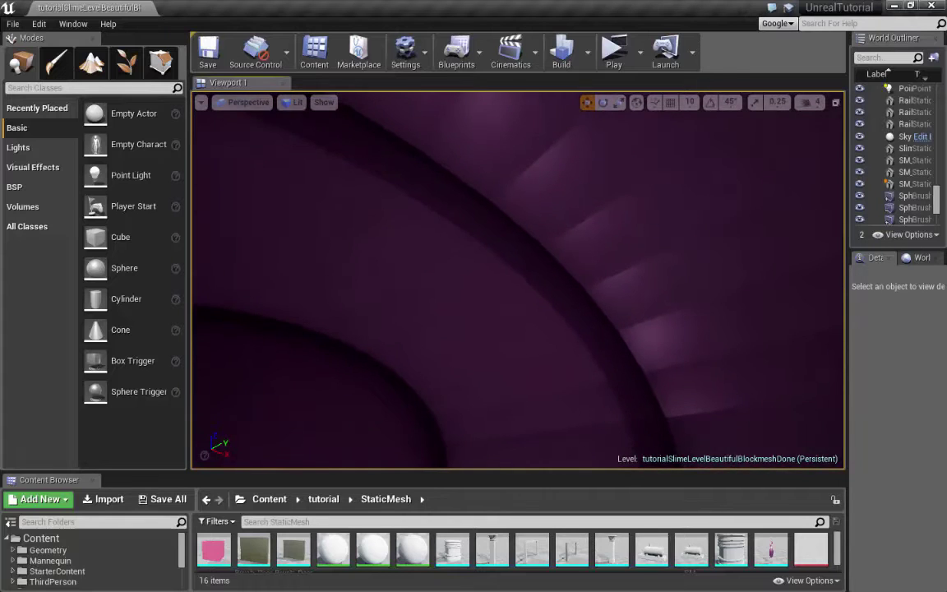
pyautogui.moveTo(518, 279); pyautogui.dragTo(505, 345, button='right')
pyautogui.moveTo(518, 280); pyautogui.dragTo(395, 275, button='right')
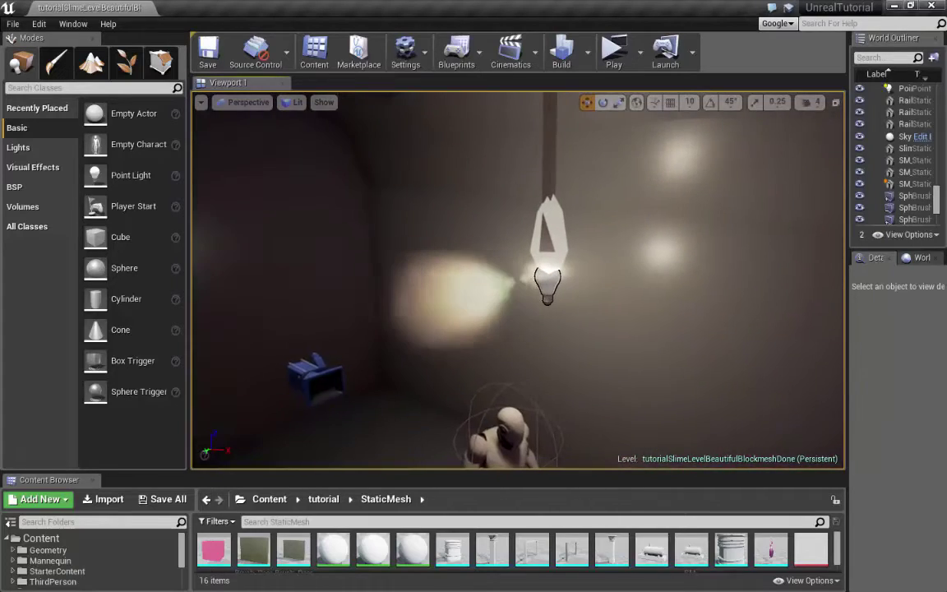
pyautogui.moveTo(518, 280); pyautogui.dragTo(493, 277, button='right')
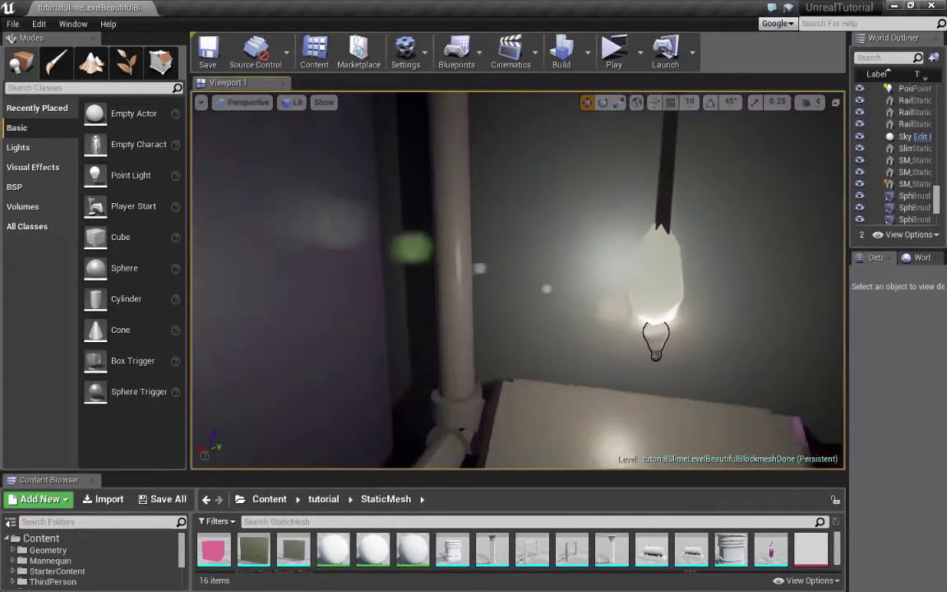
pyautogui.moveTo(493, 277); pyautogui.dragTo(567, 268, button='right')
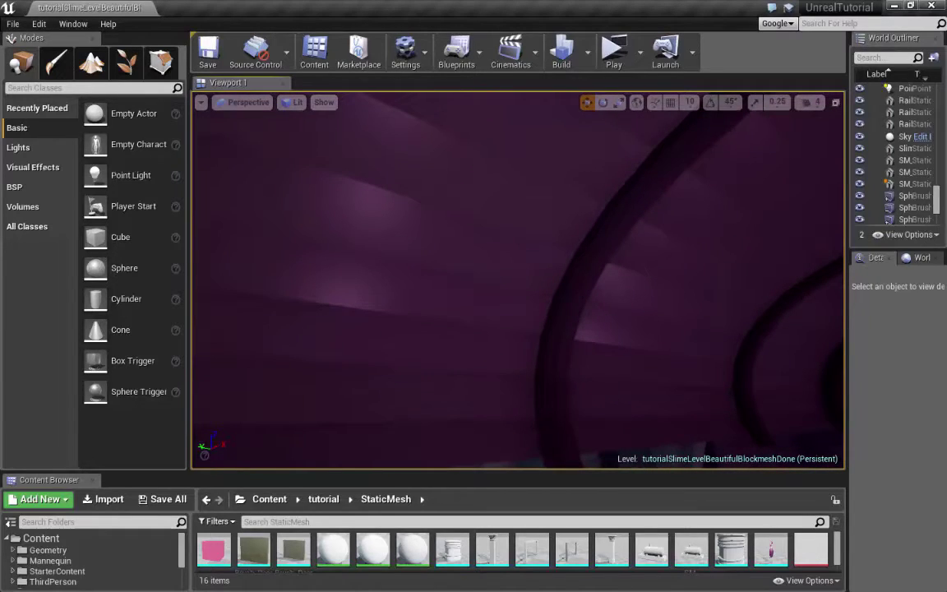
# - Select the large ceiling arch brush and inspect its full ring from several angles
pyautogui.click(613, 240)
pyautogui.moveTo(614, 319)
pyautogui.mouseDown(button='right')
pyautogui.moveTo(657, 341)
pyautogui.moveTo(732, 314)
pyautogui.moveTo(736, 302)
pyautogui.moveTo(717, 258)
pyautogui.moveTo(691, 247)
pyautogui.moveTo(690, 271)
pyautogui.moveTo(610, 314)
pyautogui.mouseUp(button='right')
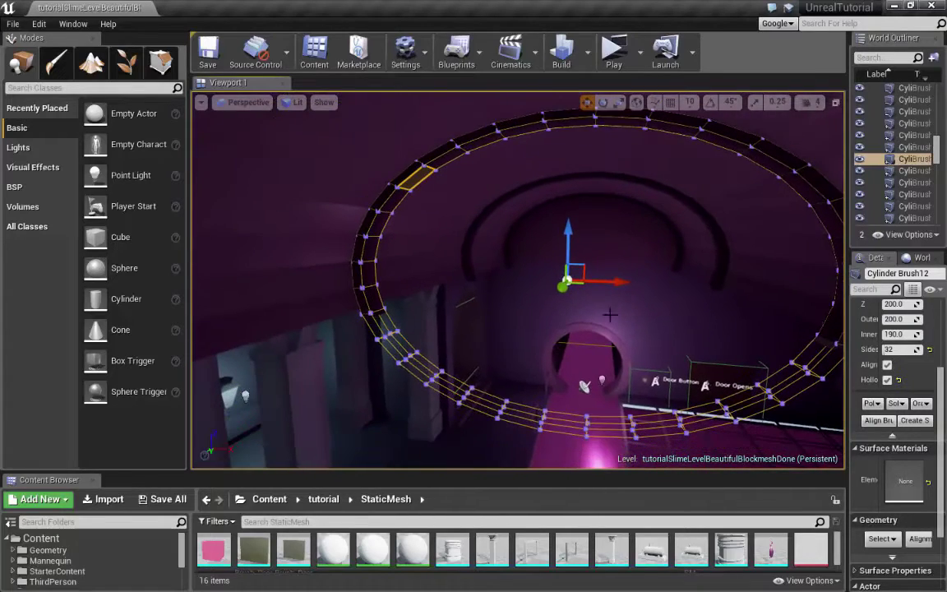
pyautogui.moveTo(544, 247); pyautogui.dragTo(545, 241, button='right')
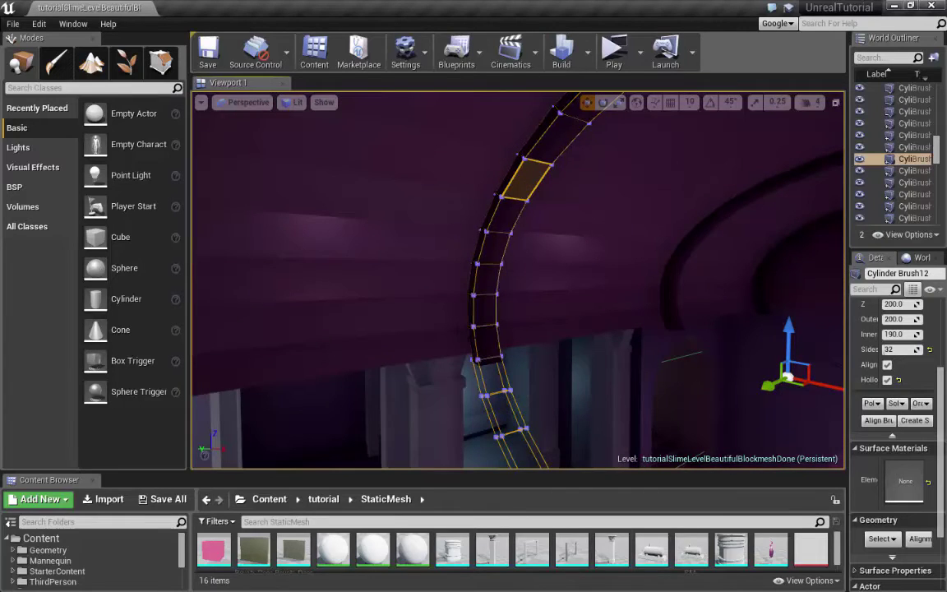
pyautogui.moveTo(578, 290)
pyautogui.mouseDown(button='right')
pyautogui.moveTo(567, 300)
pyautogui.moveTo(554, 293)
pyautogui.moveTo(569, 293)
pyautogui.mouseUp(button='right')
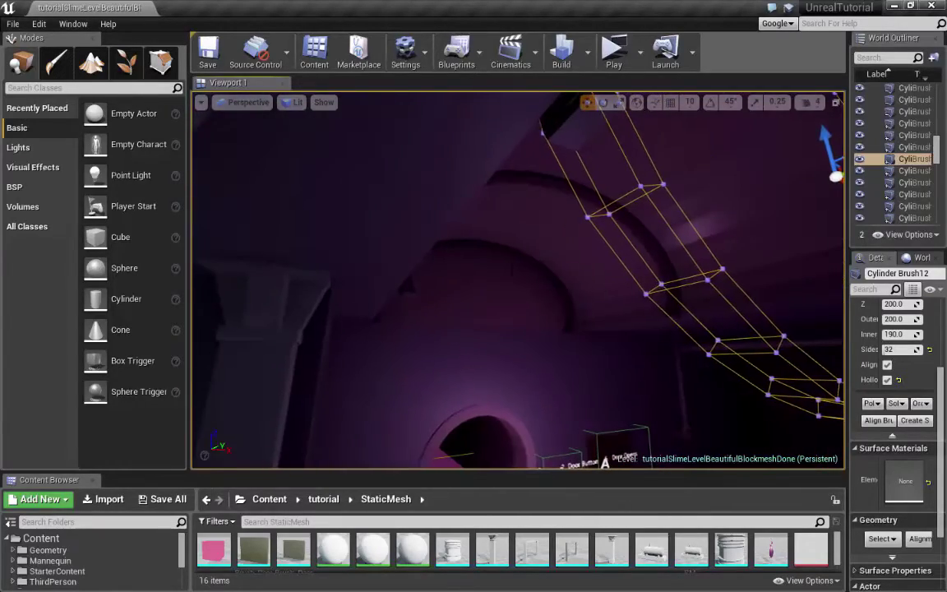
# - Use the Wireframe view to select the subtractive box brush Brush_BackWall10, and return to the Lit view
pyautogui.click(296, 102)
pyautogui.click(320, 158)
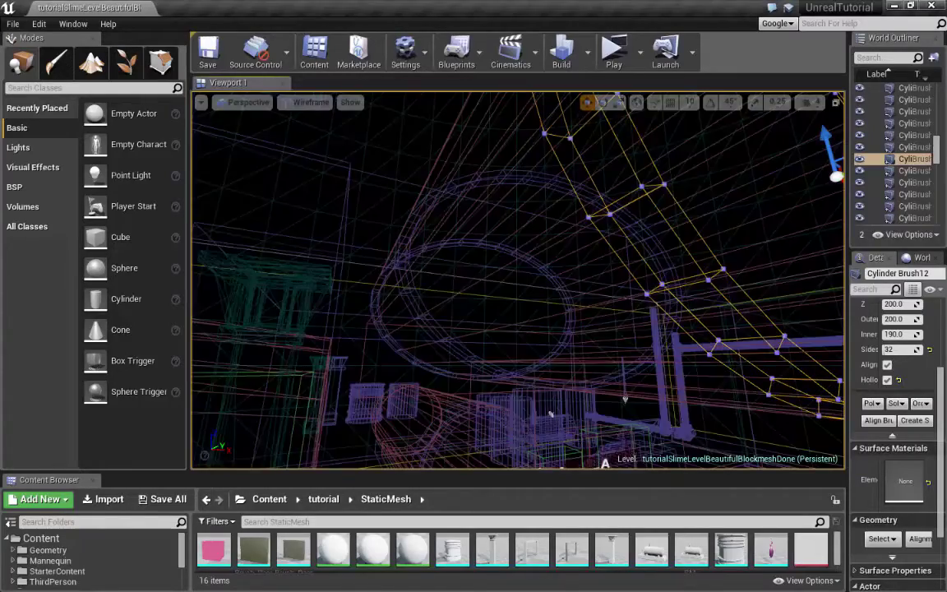
pyautogui.moveTo(608, 329); pyautogui.dragTo(751, 332, button='right')
pyautogui.click(512, 247)
pyautogui.moveTo(512, 246)
pyautogui.mouseDown(button='right')
pyautogui.moveTo(507, 215)
pyautogui.moveTo(538, 201)
pyautogui.moveTo(629, 196)
pyautogui.moveTo(641, 123)
pyautogui.moveTo(648, 234)
pyautogui.moveTo(593, 210)
pyautogui.moveTo(599, 181)
pyautogui.moveTo(588, 189)
pyautogui.moveTo(608, 202)
pyautogui.mouseUp(button='right')
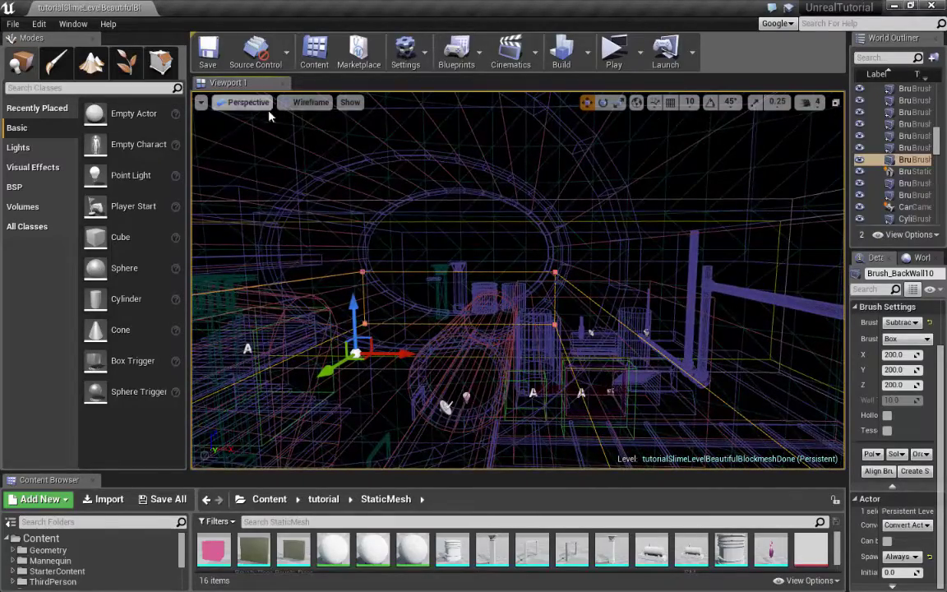
pyautogui.click(311, 104)
pyautogui.click(317, 135)
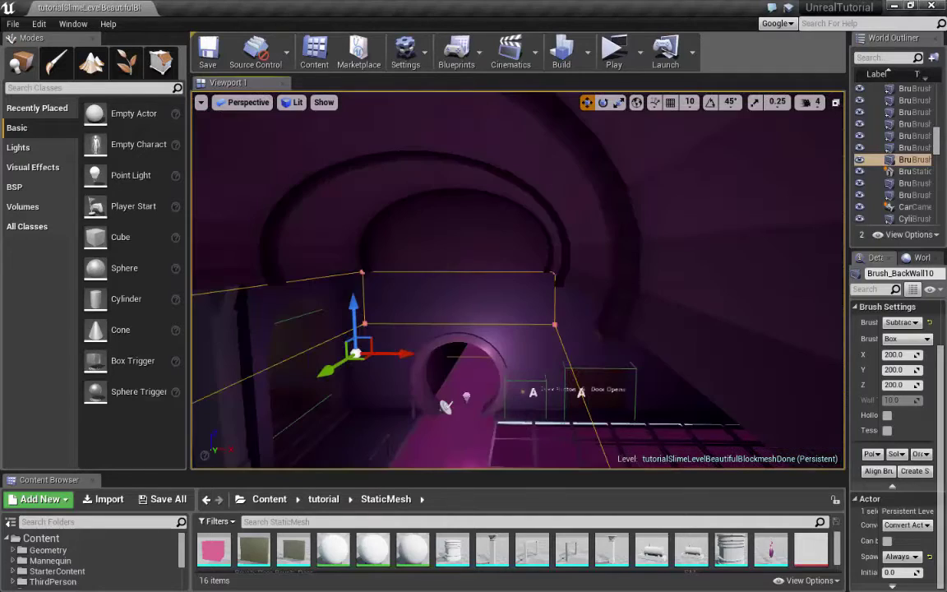
# - Select the Cylinder Brush12 ceiling arch and extend the selection to everything with the same material
pyautogui.moveTo(460, 214); pyautogui.dragTo(579, 190, button='right')
pyautogui.click(597, 238)
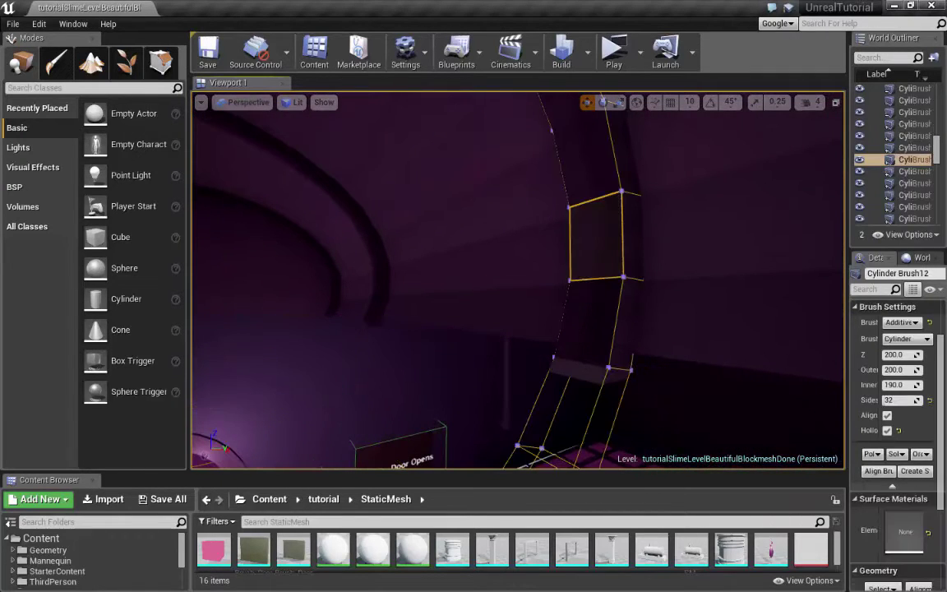
pyautogui.rightClick(603, 236)
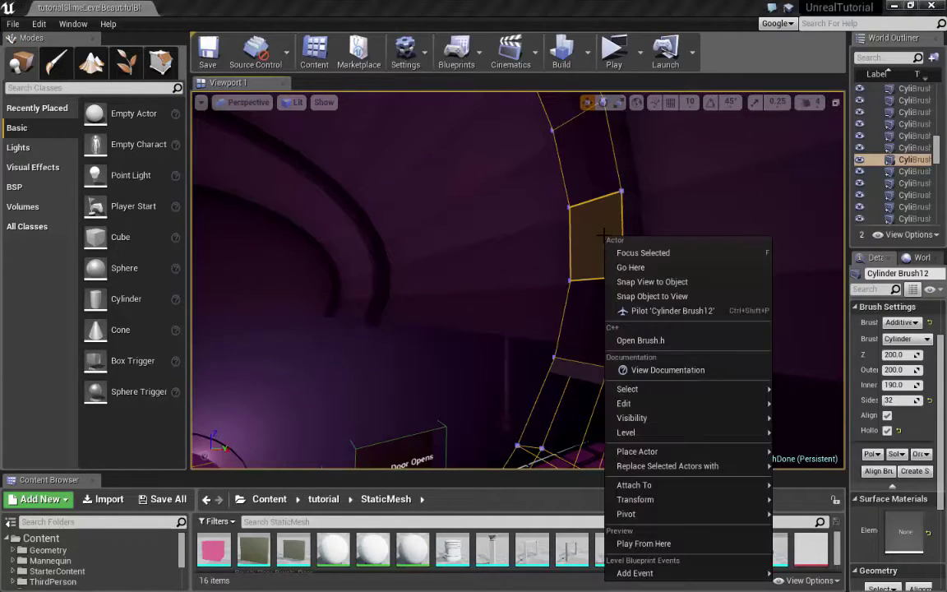
pyautogui.moveTo(627, 391)
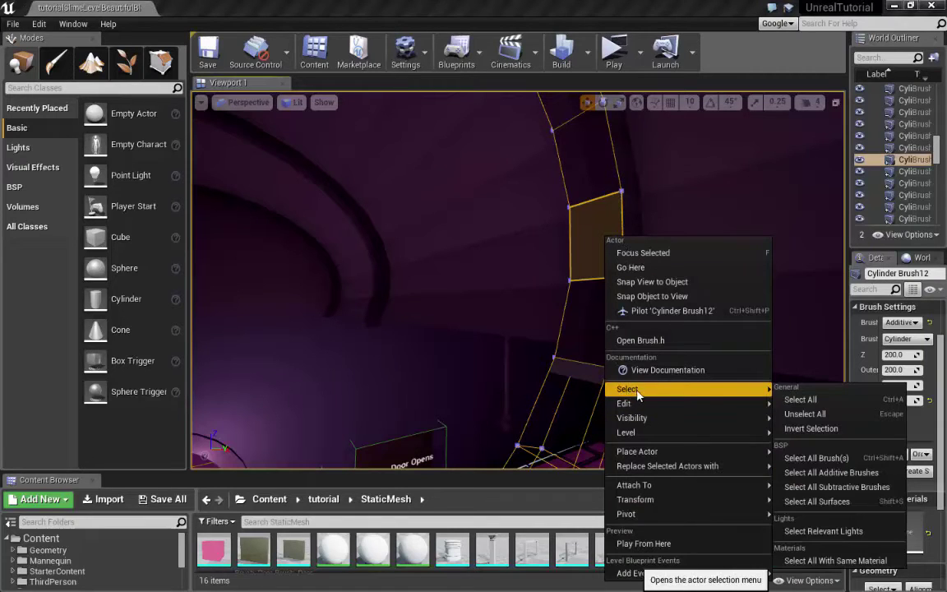
pyautogui.click(802, 561)
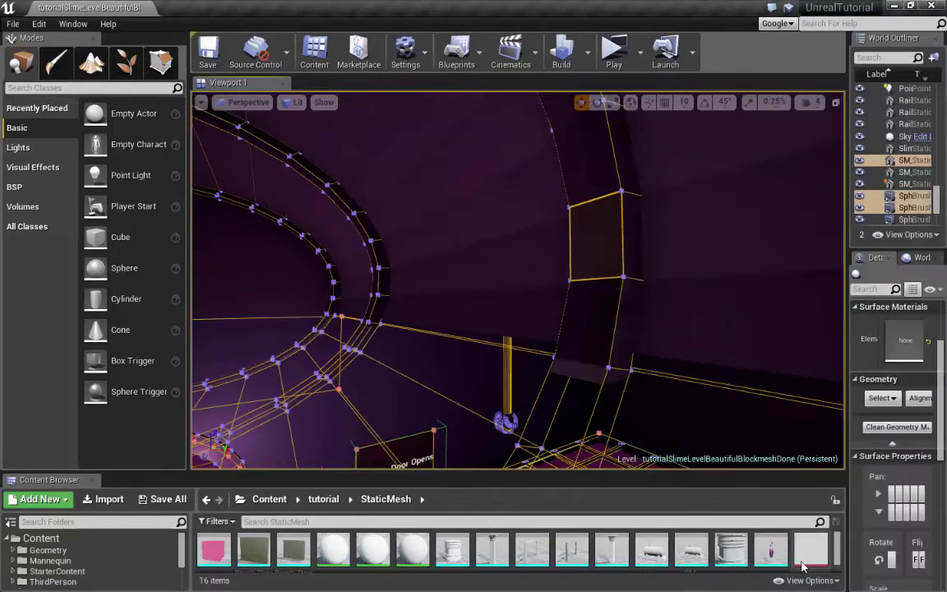
# - Widen the Details panel and inspect the lower ends of the ceiling arch on both sides
pyautogui.moveTo(519, 276); pyautogui.dragTo(486, 324, button='right')
pyautogui.click(525, 336)
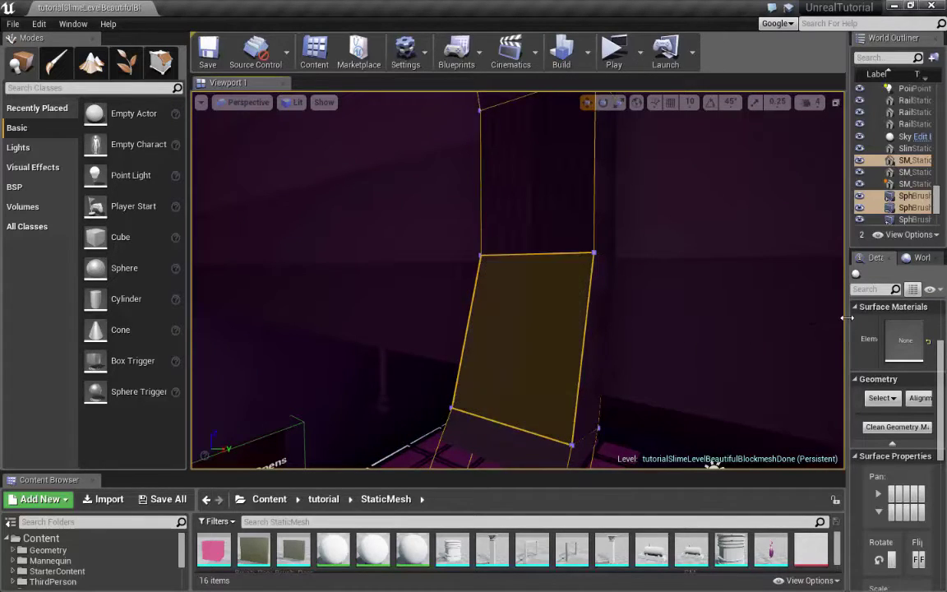
pyautogui.moveTo(846, 311); pyautogui.dragTo(693, 313)
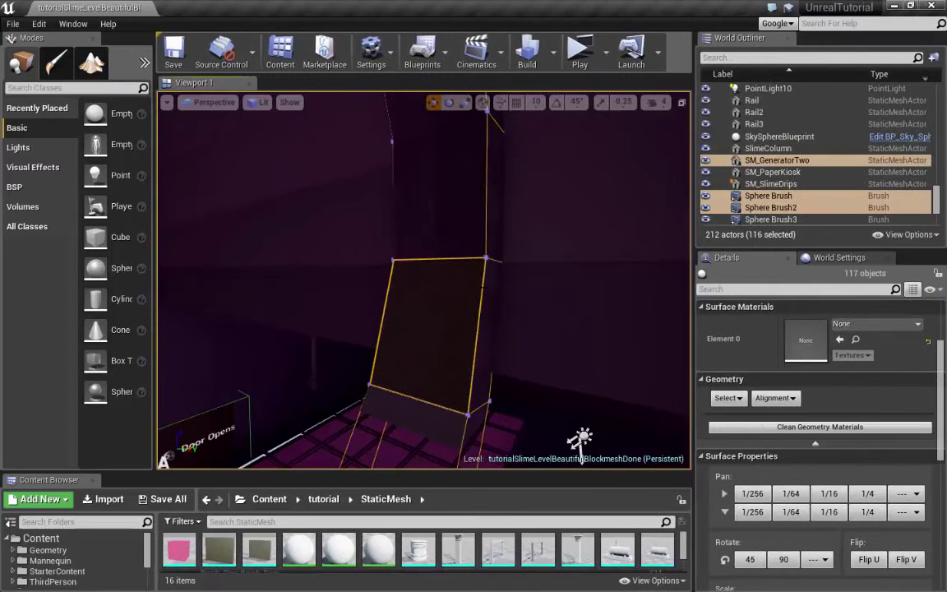
pyautogui.moveTo(565, 287)
pyautogui.mouseDown(button='right')
pyautogui.moveTo(510, 247)
pyautogui.moveTo(477, 140)
pyautogui.moveTo(466, 329)
pyautogui.moveTo(485, 345)
pyautogui.moveTo(464, 353)
pyautogui.moveTo(443, 346)
pyautogui.moveTo(477, 354)
pyautogui.mouseUp(button='right')
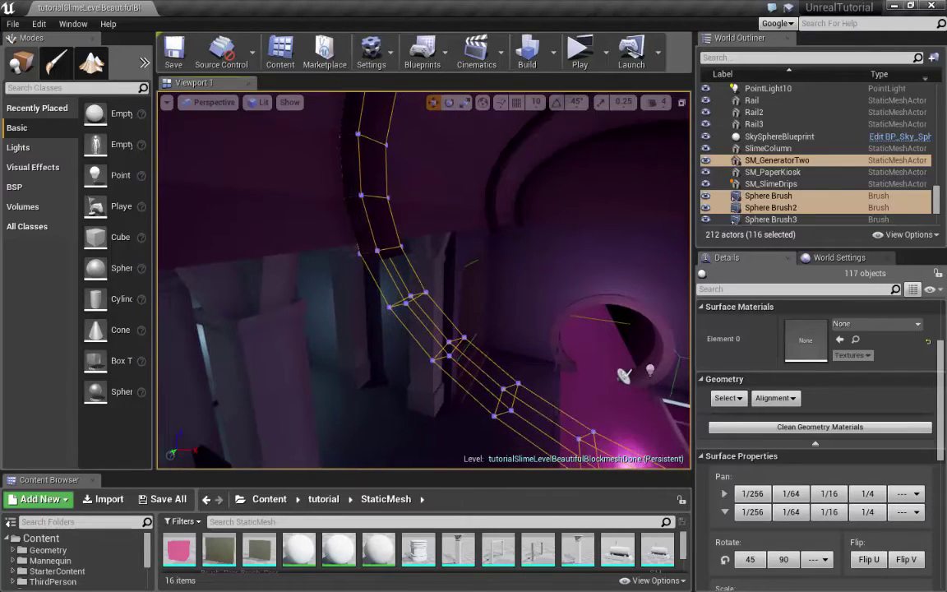
pyautogui.moveTo(530, 276); pyautogui.dragTo(617, 265, button='right')
pyautogui.moveTo(521, 423)
pyautogui.mouseDown(button='right')
pyautogui.moveTo(630, 461)
pyautogui.moveTo(603, 418)
pyautogui.moveTo(636, 437)
pyautogui.moveTo(641, 378)
pyautogui.mouseUp(button='right')
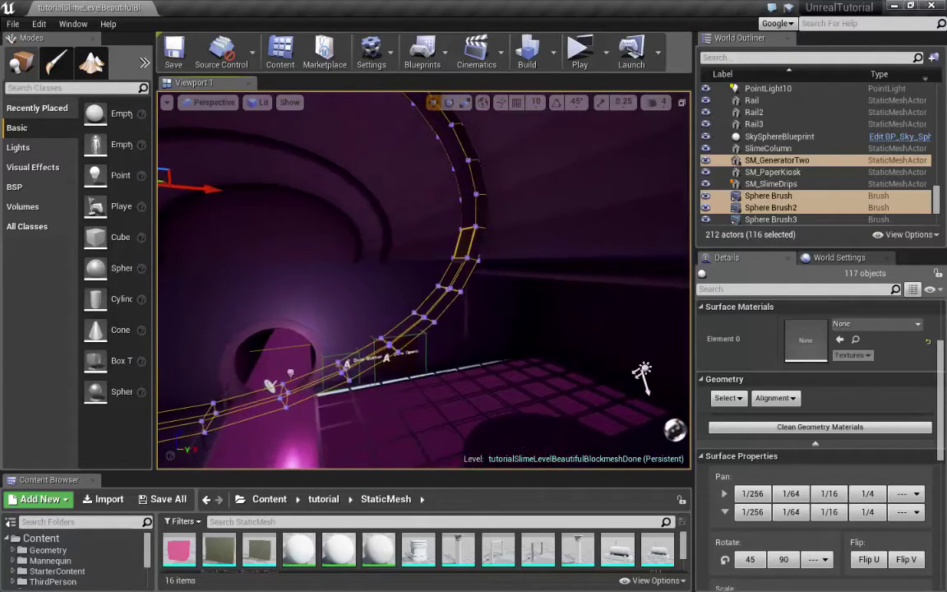
pyautogui.moveTo(424, 279)
pyautogui.mouseDown(button='right')
pyautogui.moveTo(427, 297)
pyautogui.moveTo(386, 301)
pyautogui.moveTo(337, 329)
pyautogui.moveTo(391, 288)
pyautogui.moveTo(396, 242)
pyautogui.moveTo(375, 189)
pyautogui.moveTo(349, 169)
pyautogui.mouseUp(button='right')
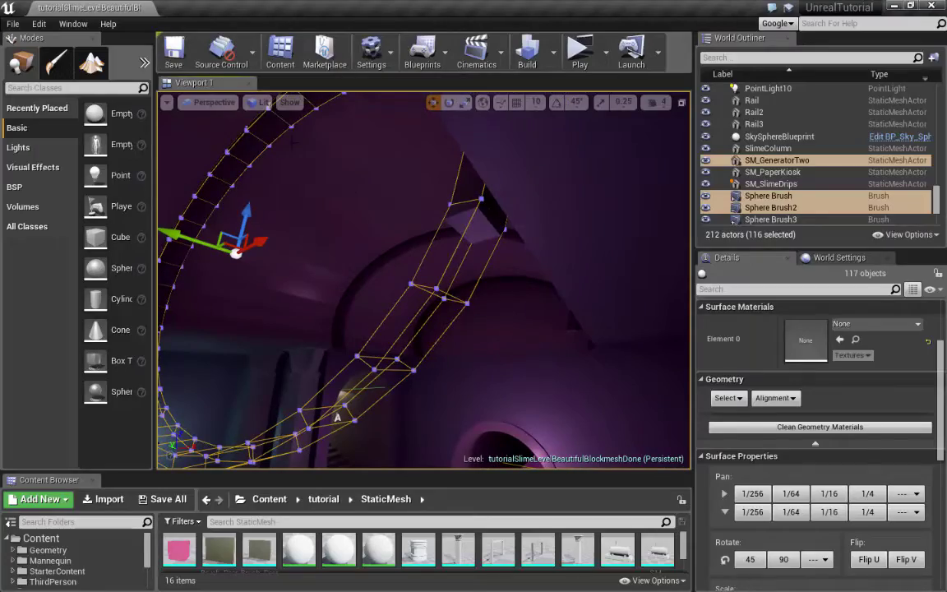
# - Clear the selection, pick only Brush_BackWall10 in the Wireframe view, and switch back to the Lit view
pyautogui.click(258, 103)
pyautogui.click(284, 160)
pyautogui.moveTo(284, 159); pyautogui.dragTo(300, 166, button='right')
pyautogui.moveTo(513, 364)
pyautogui.mouseDown(button='right')
pyautogui.moveTo(626, 429)
pyautogui.moveTo(639, 464)
pyautogui.moveTo(557, 384)
pyautogui.moveTo(616, 383)
pyautogui.mouseUp(button='right')
pyautogui.click(639, 464)
pyautogui.click(443, 257)
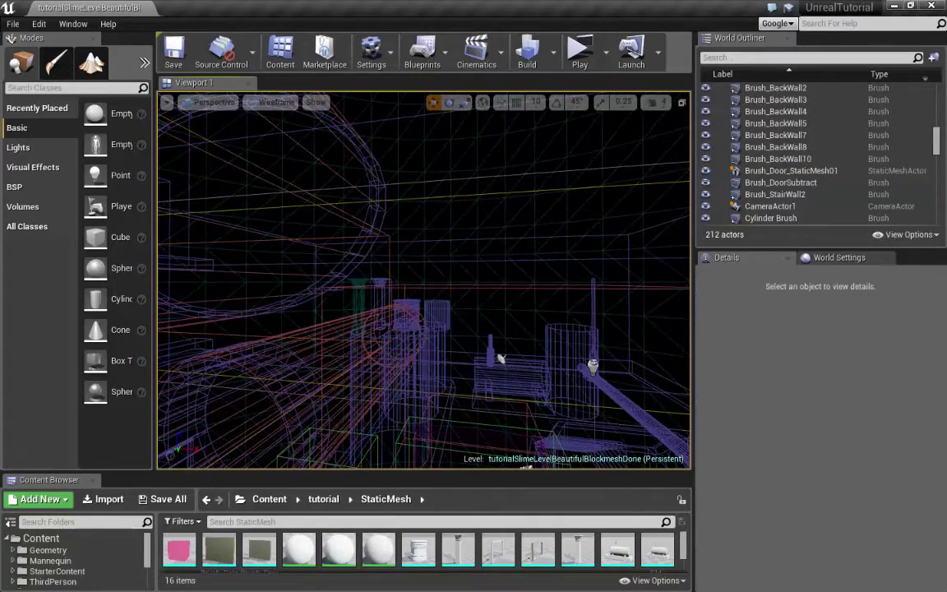
pyautogui.click(500, 358)
pyautogui.moveTo(503, 355); pyautogui.dragTo(501, 315, button='right')
pyautogui.click(276, 102)
pyautogui.click(249, 125)
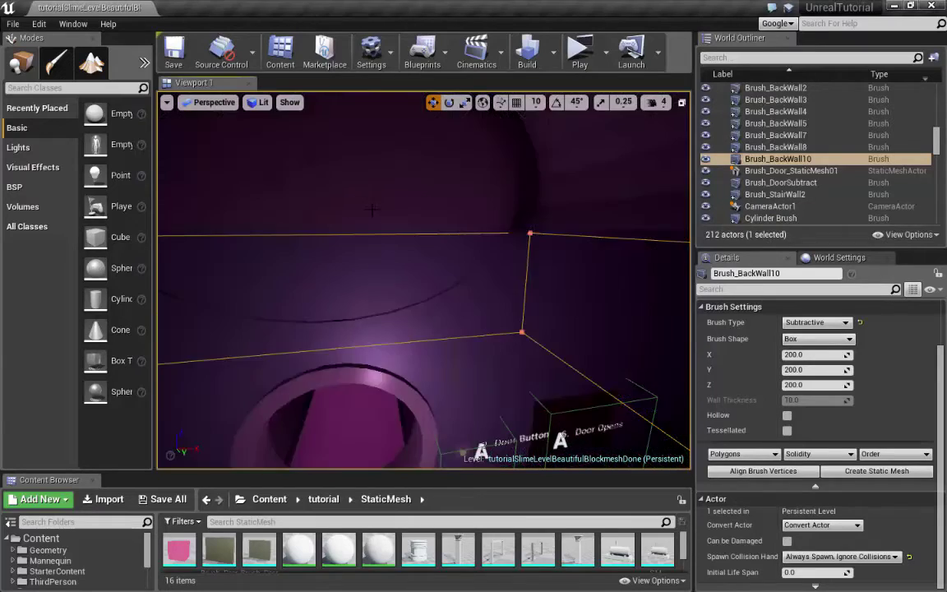
# - Add the ceiling arch brush Cylinder Brush11 to the selection alongside Brush_BackWall10
pyautogui.moveTo(249, 125); pyautogui.dragTo(316, 133, button='right')
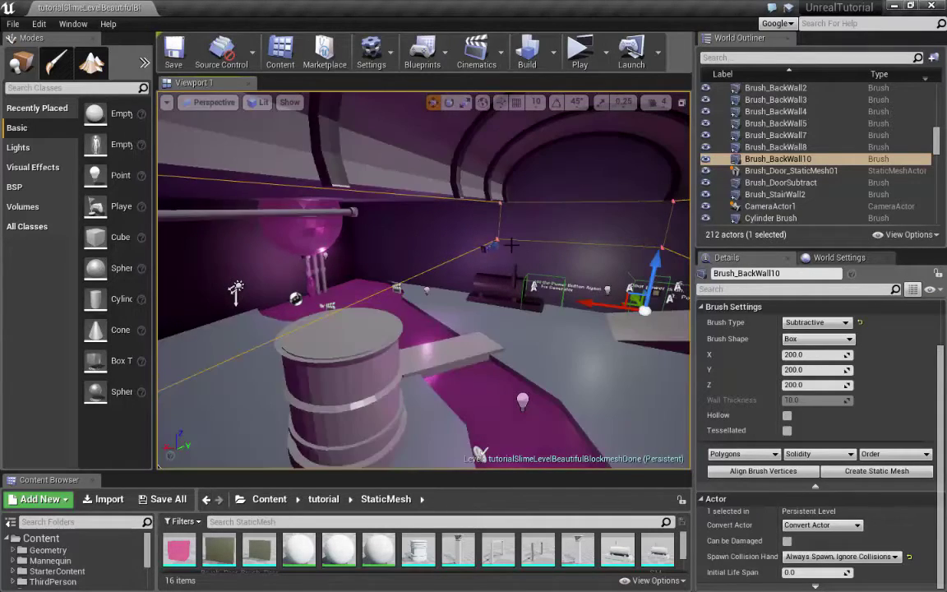
pyautogui.moveTo(510, 245)
pyautogui.mouseDown(button='right')
pyautogui.moveTo(493, 230)
pyautogui.moveTo(535, 226)
pyautogui.mouseUp(button='right')
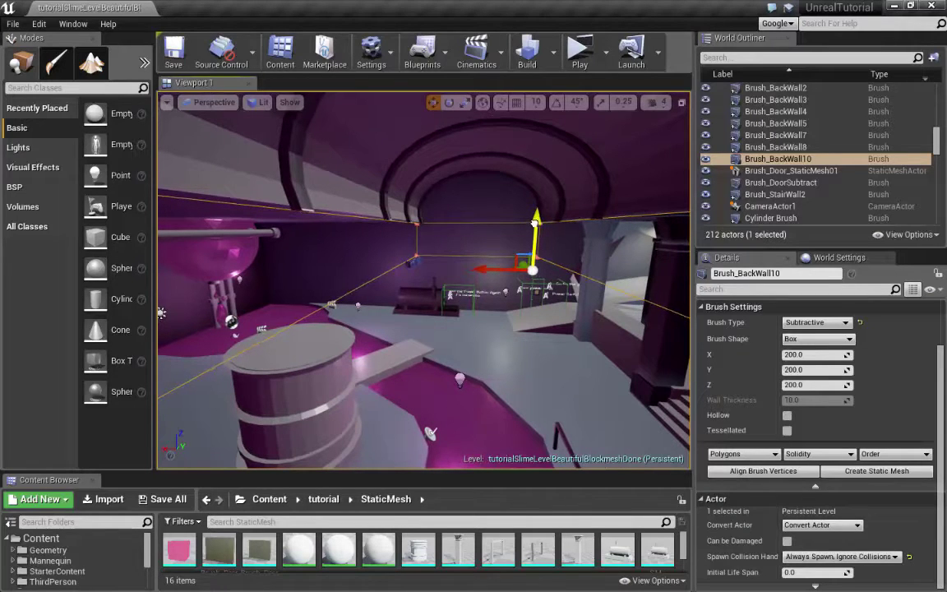
pyautogui.moveTo(535, 226); pyautogui.dragTo(493, 230, button='right')
pyautogui.keyDown('ctrl'); pyautogui.click(460, 274); pyautogui.keyUp('ctrl')
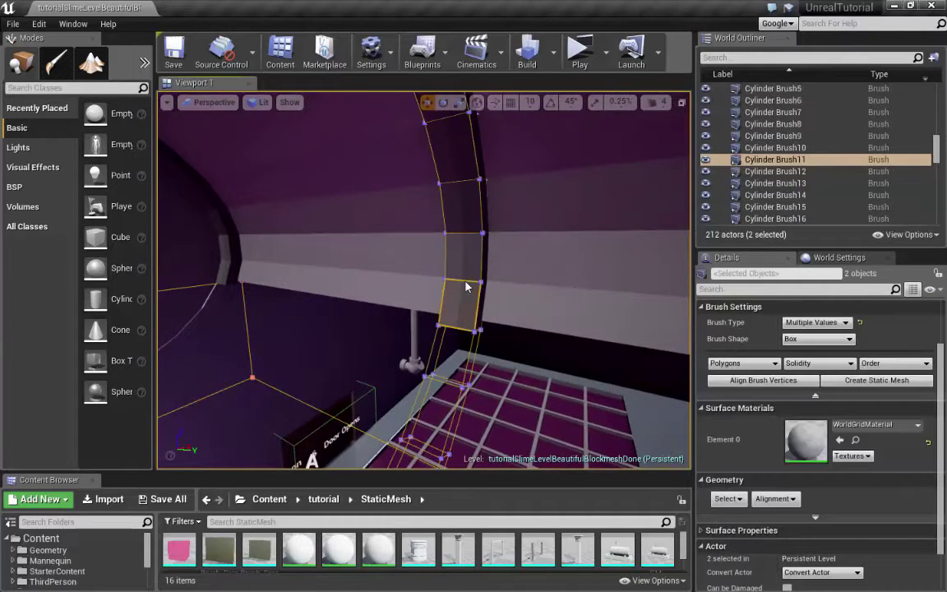
pyautogui.moveTo(402, 309); pyautogui.dragTo(403, 309, button='right')
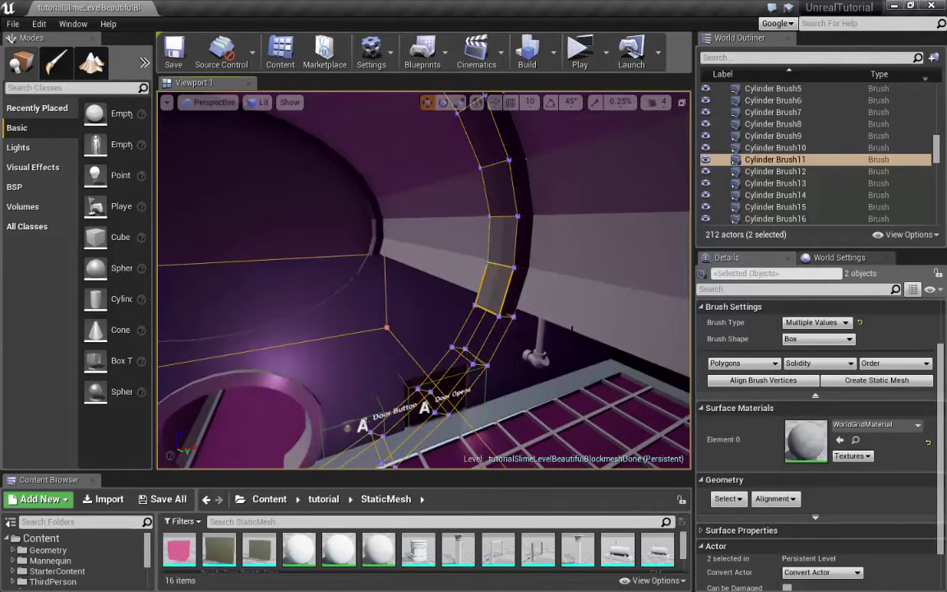
# - Create a static mesh named SM_RoofSupport from the two selected brushes in the tutorial/StaticMesh folder
pyautogui.click(858, 381)
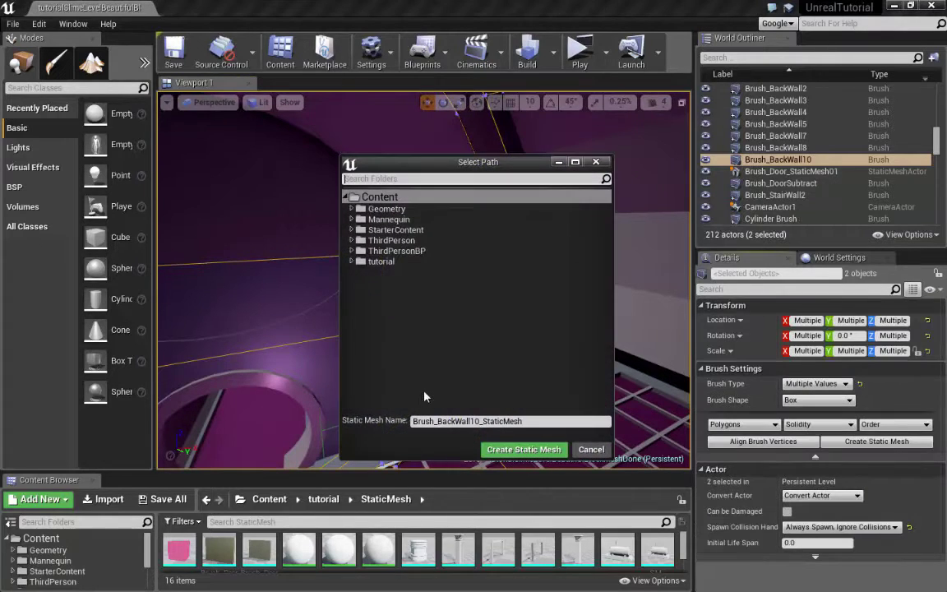
pyautogui.click(355, 262)
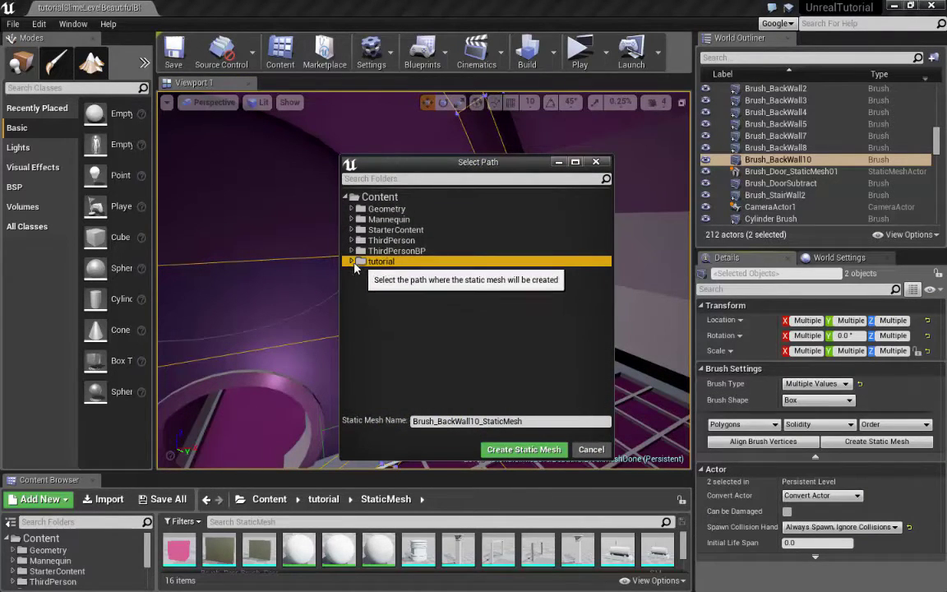
pyautogui.click(351, 262)
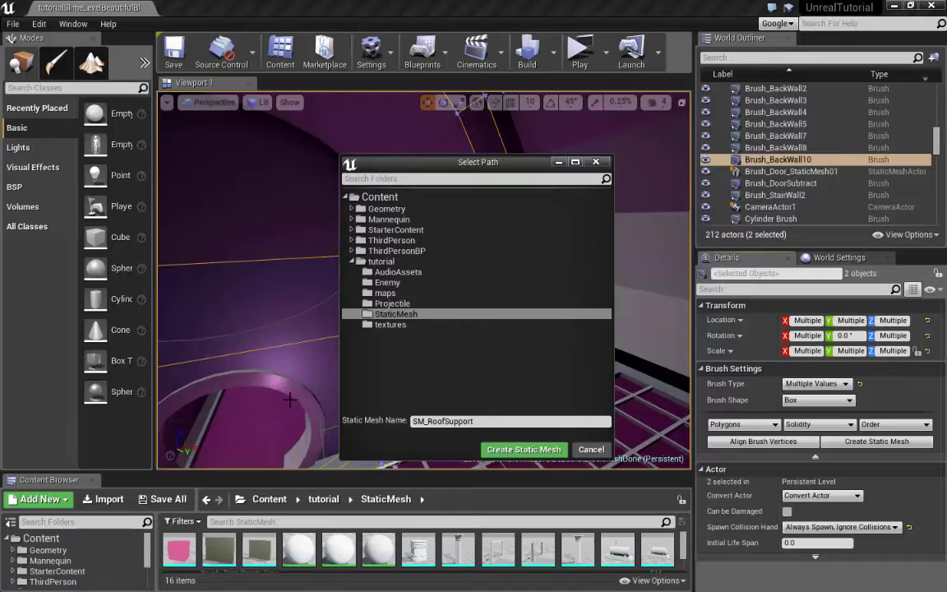
pyautogui.click(524, 449)
# - Enlarge the Content Browser and show the contents of the tutorial/StaticMesh folder
pyautogui.moveTo(512, 427)
pyautogui.mouseDown(button='right')
pyautogui.moveTo(502, 440)
pyautogui.moveTo(526, 432)
pyautogui.mouseUp(button='right')
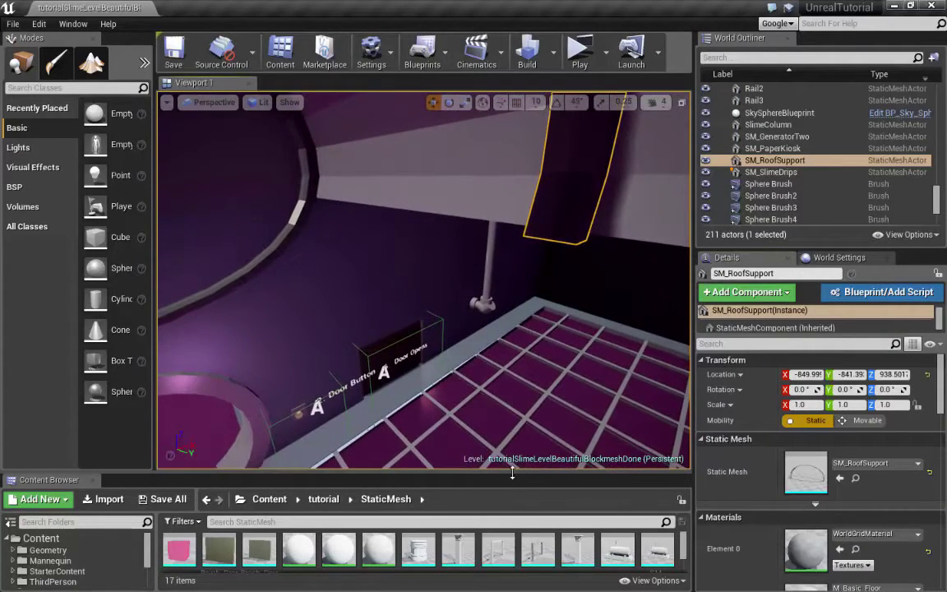
pyautogui.moveTo(512, 472); pyautogui.dragTo(522, 380)
pyautogui.click(61, 563)
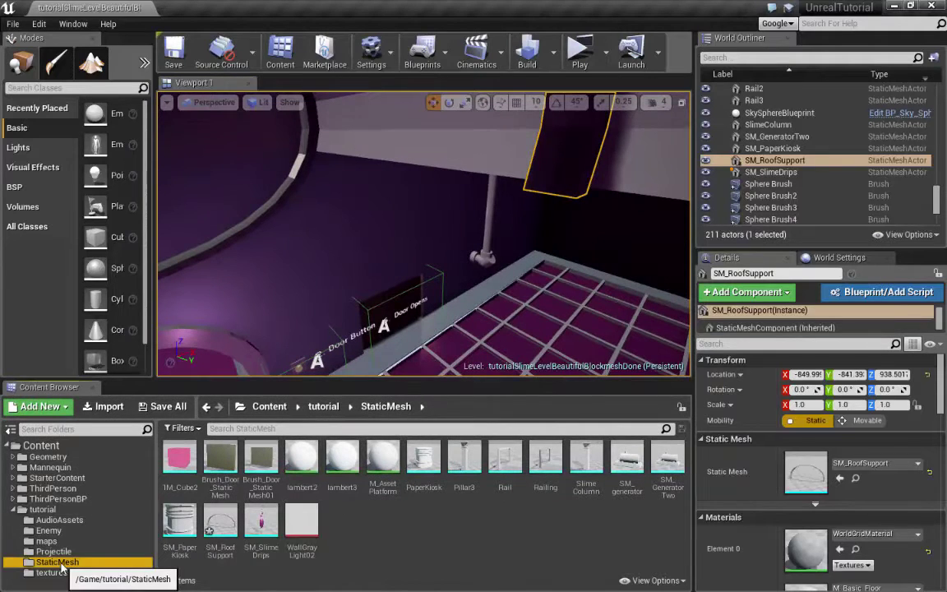
# - Open the SM_RoofSupport mesh in its editor, dock that editor beside the level tab, and return to the level
pyautogui.doubleClick(216, 526)
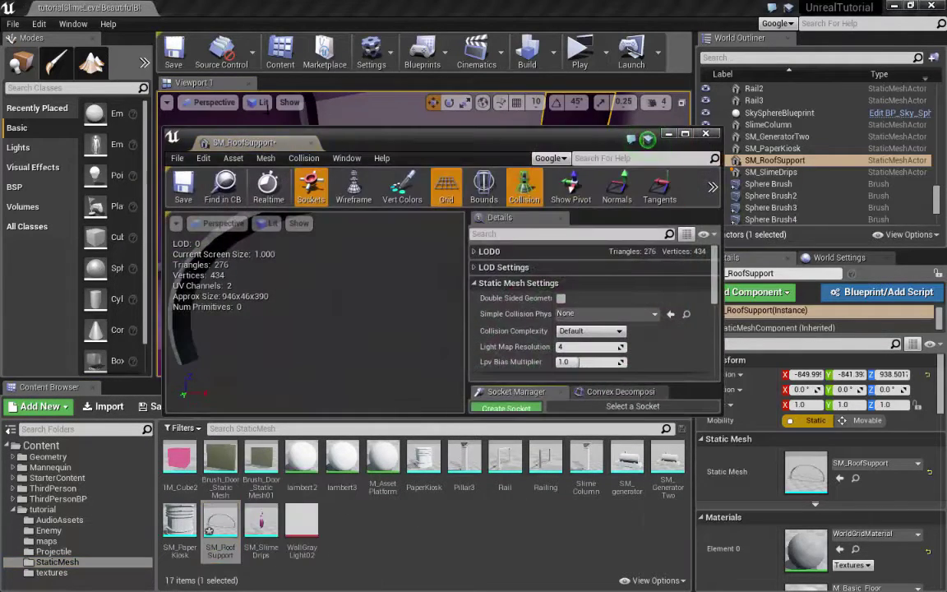
pyautogui.moveTo(209, 138); pyautogui.dragTo(207, 4)
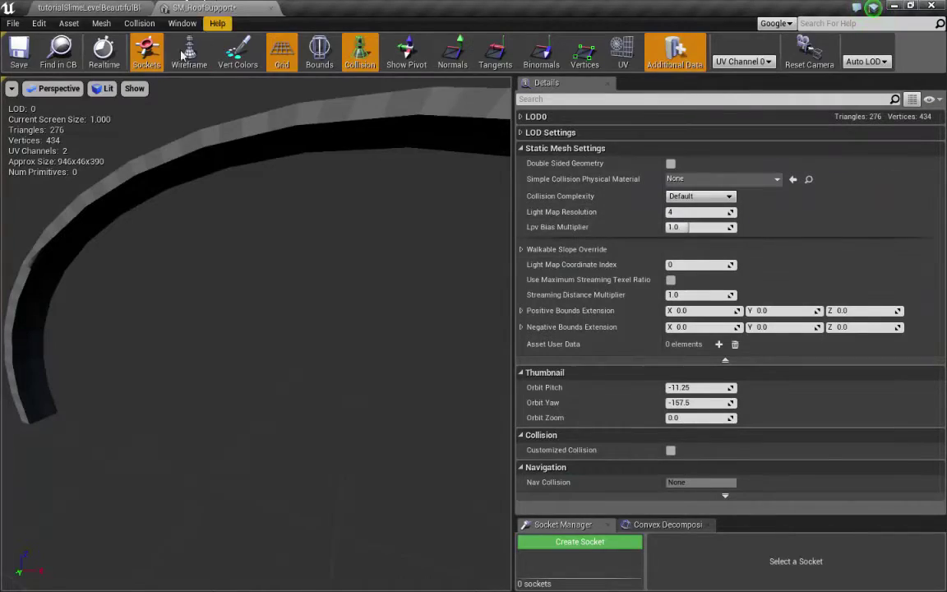
pyautogui.click(118, 11)
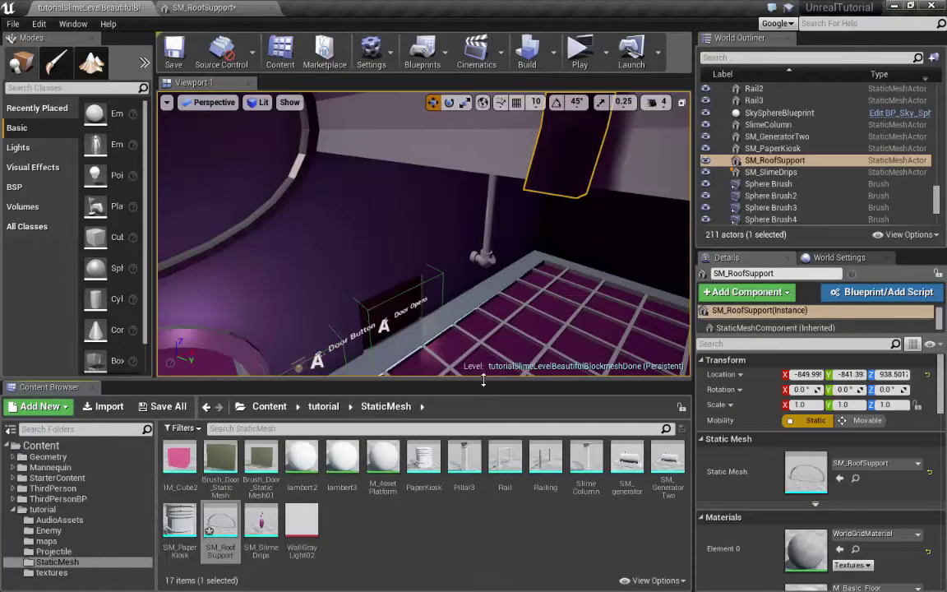
# - Assign the M_GrayNuetral material from the tutorial/textures folder to both material elements of SM_RoofSupport
pyautogui.moveTo(483, 380); pyautogui.dragTo(484, 460)
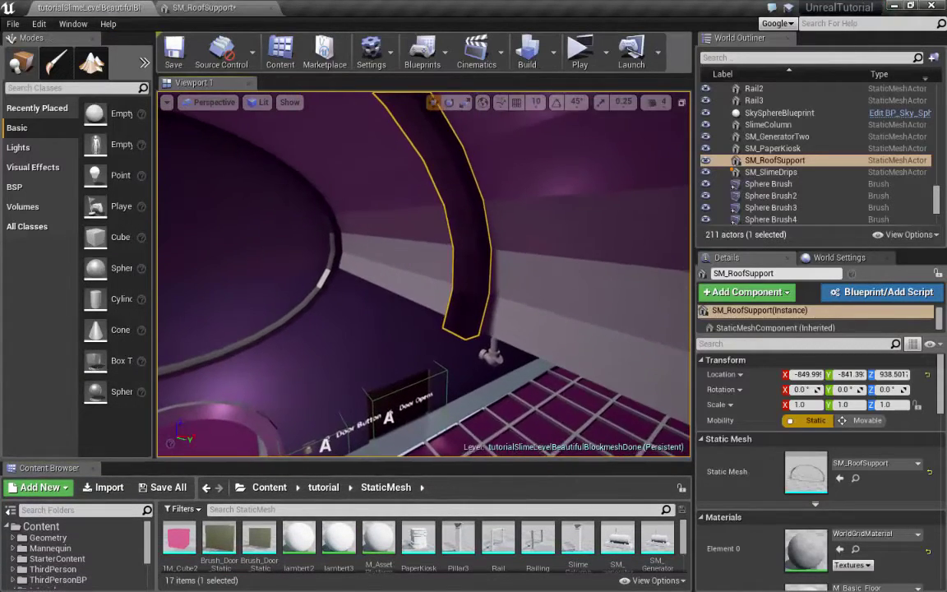
pyautogui.moveTo(424, 273); pyautogui.dragTo(520, 340, button='right')
pyautogui.moveTo(393, 470); pyautogui.dragTo(378, 318)
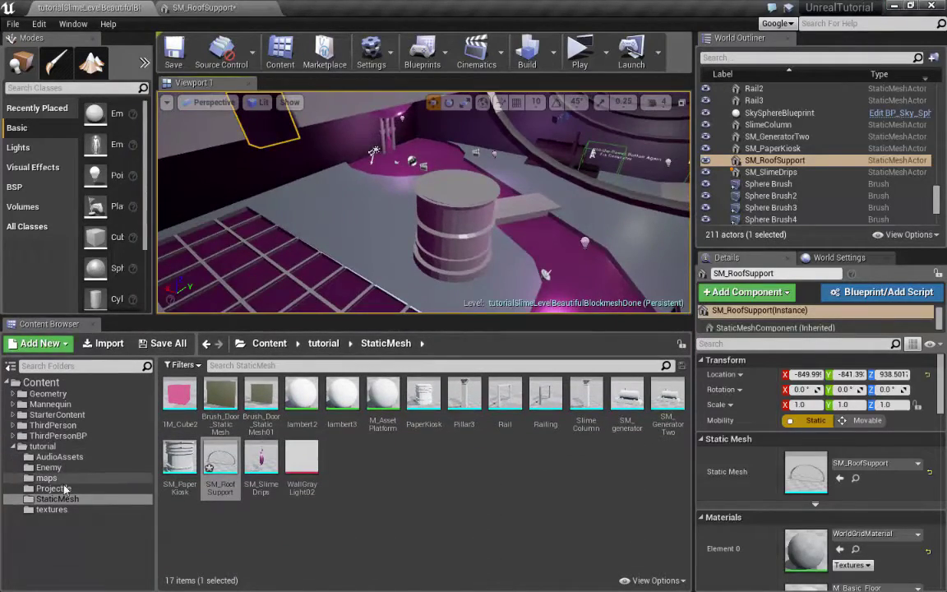
pyautogui.click(51, 510)
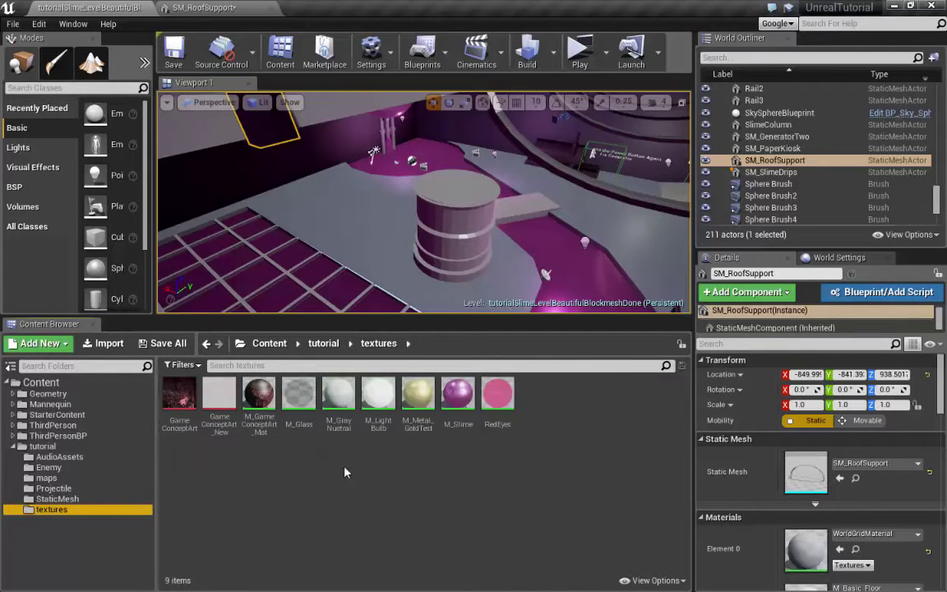
pyautogui.click(337, 394)
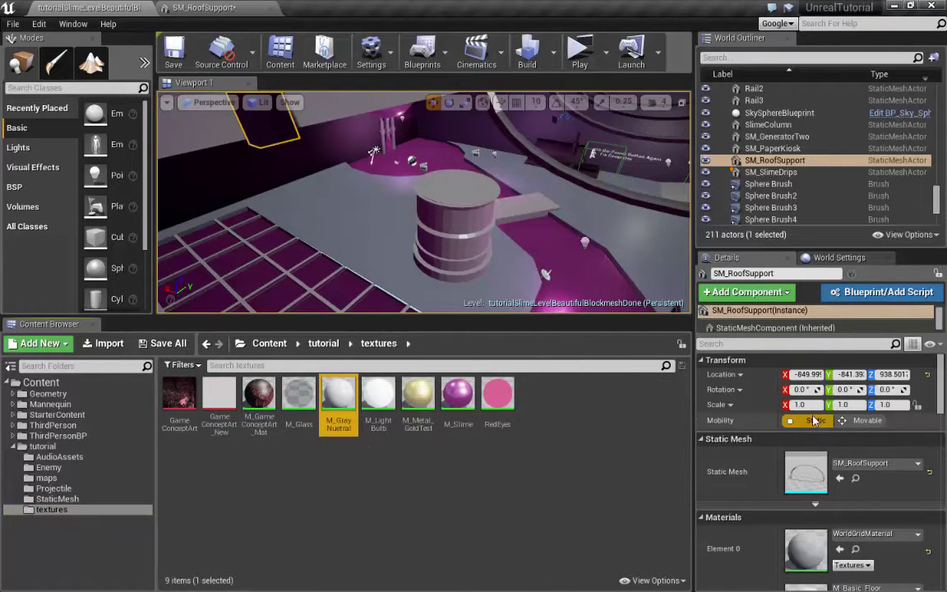
pyautogui.scroll(-3, 828, 477)
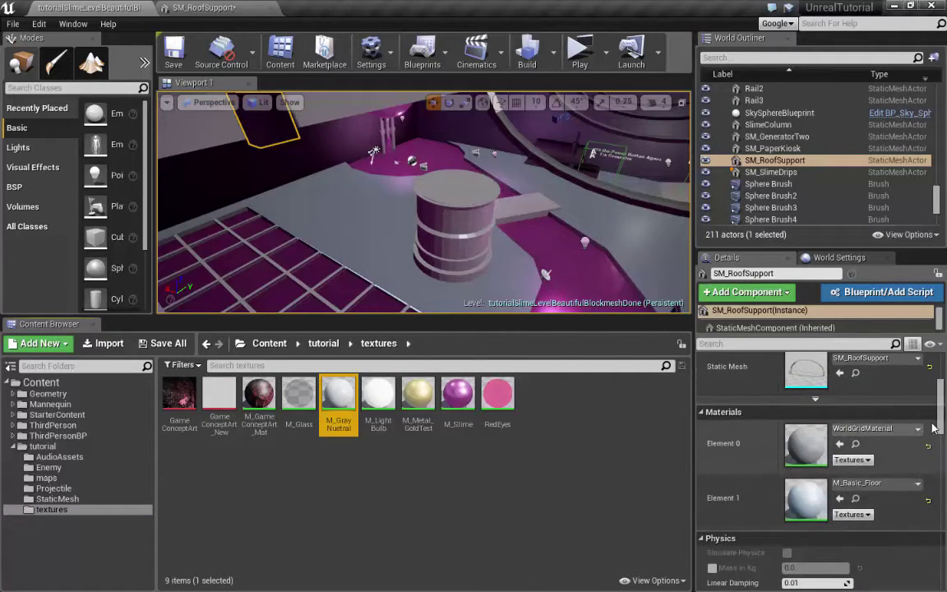
pyautogui.moveTo(940, 423); pyautogui.dragTo(940, 419)
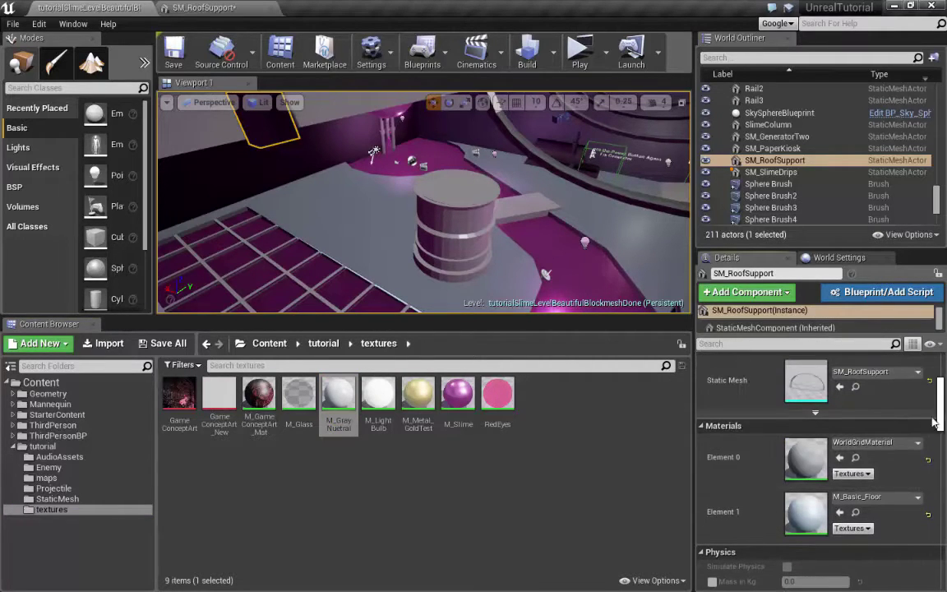
pyautogui.click(840, 458)
pyautogui.click(840, 512)
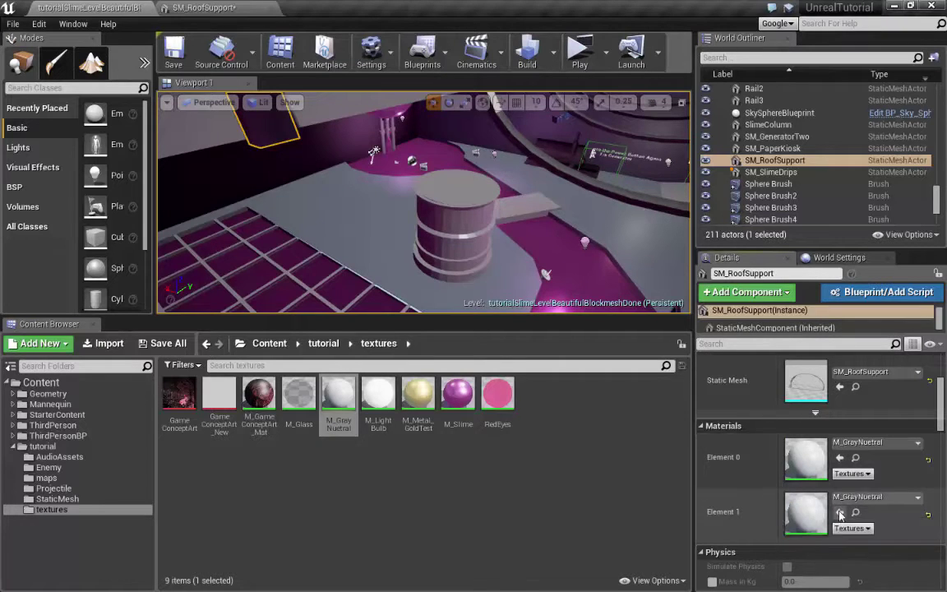
# - Delete the old ceiling ring brush Cylinder Brush10 from the level
pyautogui.moveTo(510, 238); pyautogui.dragTo(551, 247, button='right')
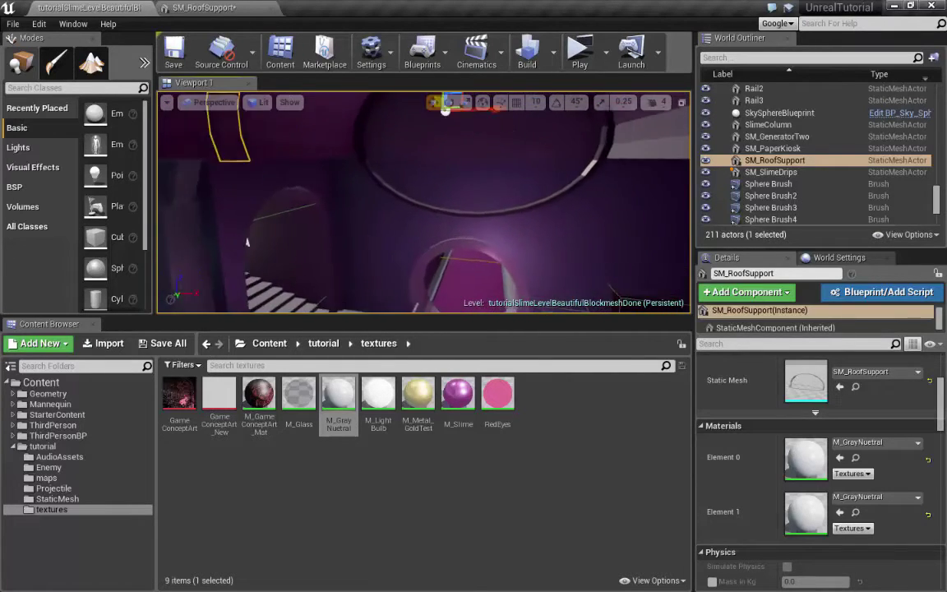
pyautogui.moveTo(246, 241); pyautogui.dragTo(516, 170, button='right')
pyautogui.click(504, 261)
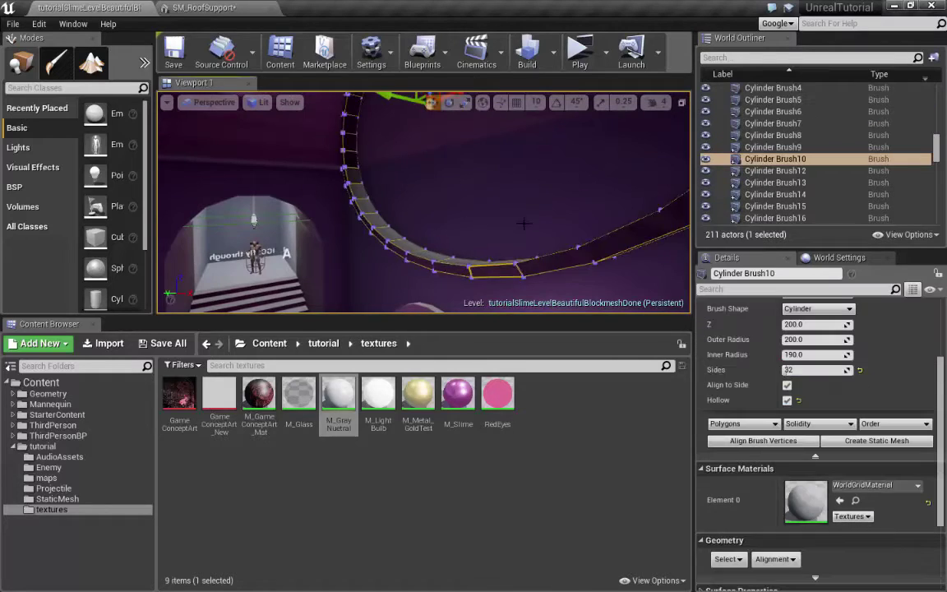
pyautogui.moveTo(503, 261); pyautogui.dragTo(419, 259, button='right')
pyautogui.press('Delete')
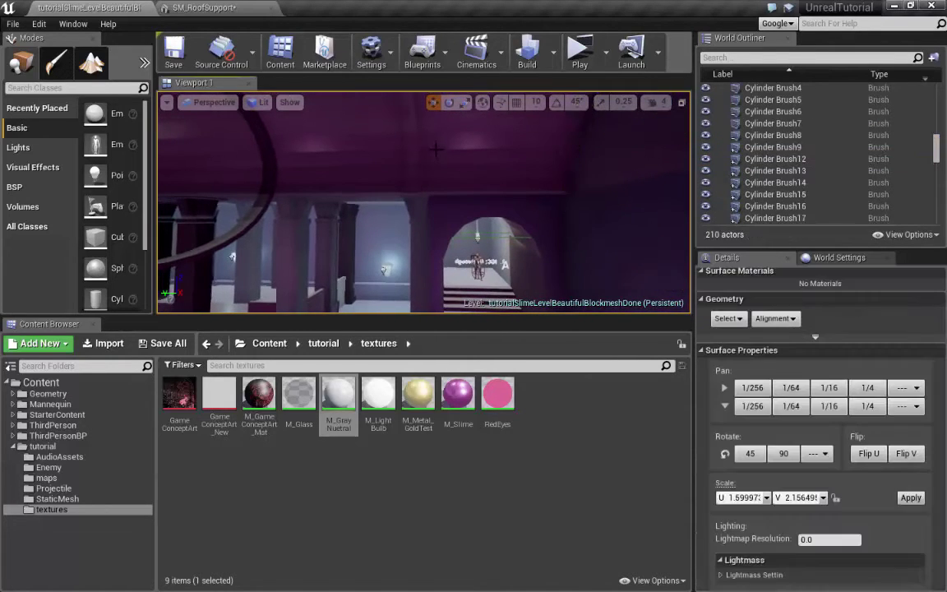
# - Duplicate the SM_RoofSupport arch and move the copy along Y to about -1441, where the deleted brush was
pyautogui.click(411, 149)
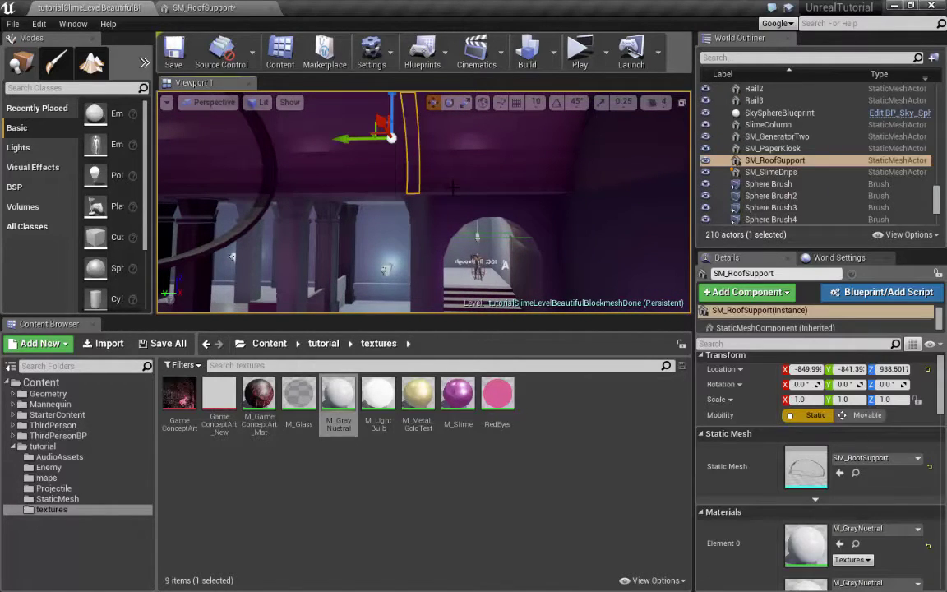
pyautogui.hotkey('ctrl', 'w')
pyautogui.moveTo(475, 145); pyautogui.dragTo(611, 143)
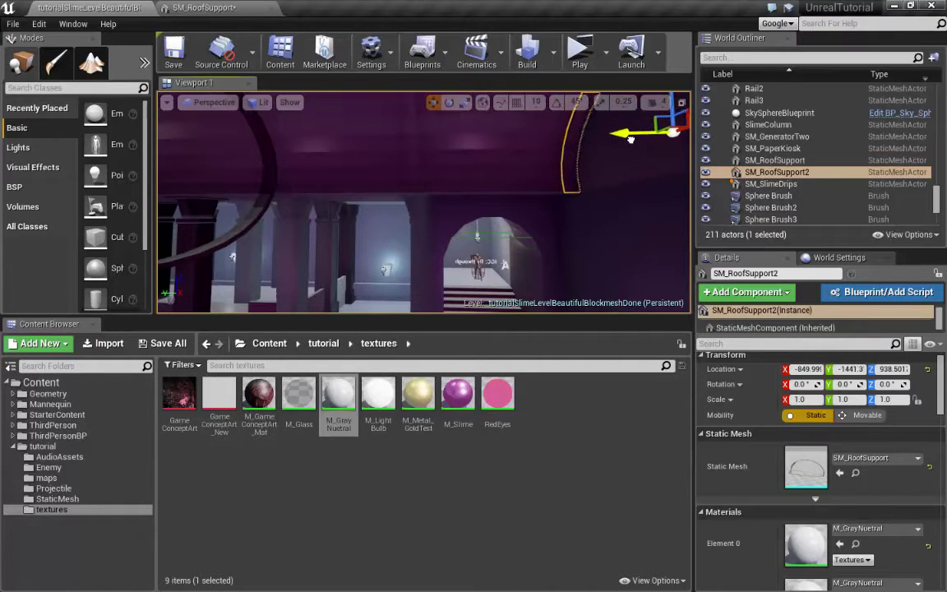
# - Delete the old ceiling ring brush Cylinder Brush12 on the other side of SM_RoofSupport
pyautogui.moveTo(628, 140); pyautogui.dragTo(534, 136, button='right')
pyautogui.click(545, 196)
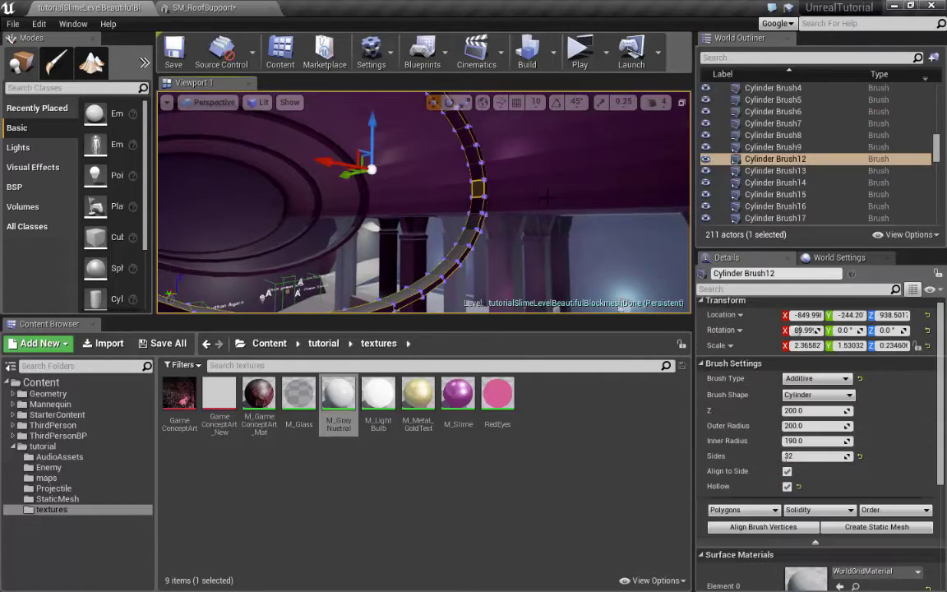
pyautogui.press('Delete')
# - Duplicate the original SM_RoofSupport arch again and move the copy along Y to about -223
pyautogui.moveTo(571, 213); pyautogui.dragTo(580, 216, button='right')
pyautogui.click(448, 180)
pyautogui.moveTo(448, 180); pyautogui.dragTo(454, 184, button='right')
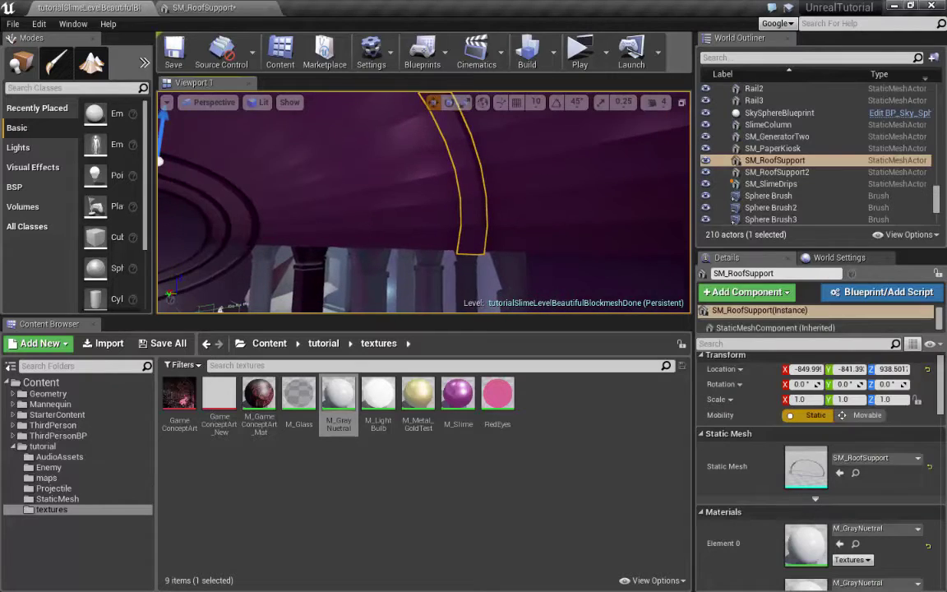
pyautogui.hotkey('ctrl', 'w')
pyautogui.moveTo(563, 229); pyautogui.dragTo(342, 212, button='right')
pyautogui.moveTo(311, 217); pyautogui.dragTo(255, 230)
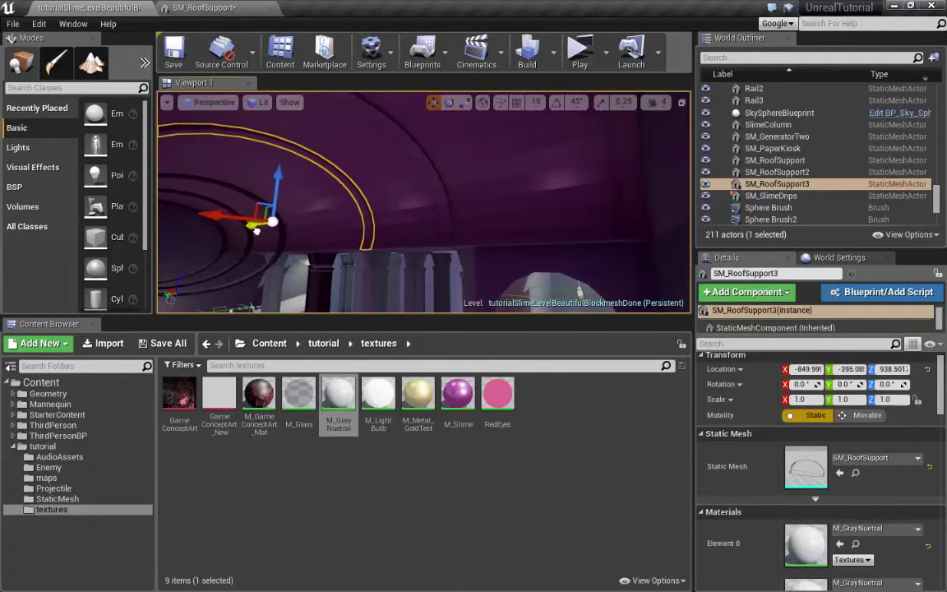
pyautogui.moveTo(256, 231); pyautogui.dragTo(185, 251, button='right')
pyautogui.press('f')
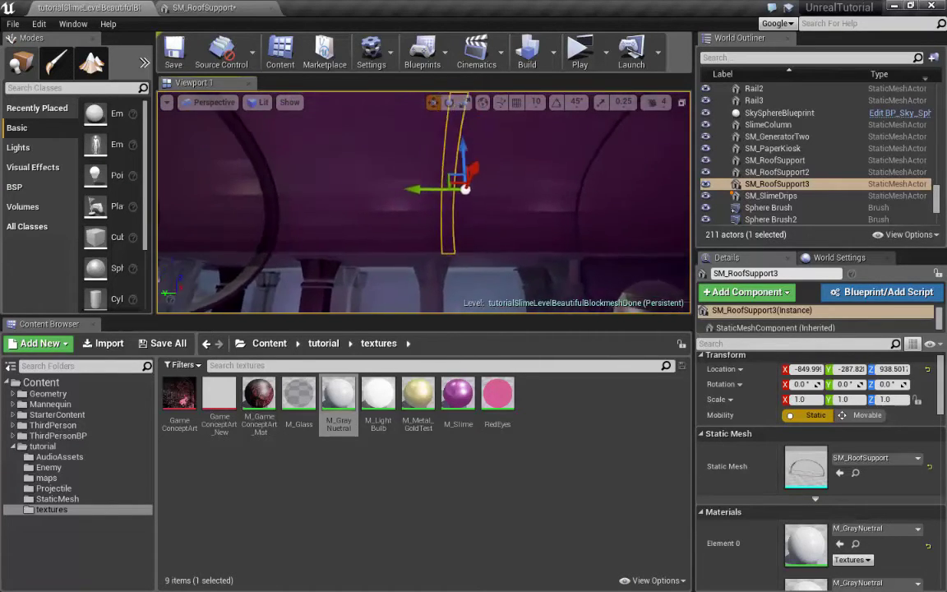
pyautogui.moveTo(424, 203); pyautogui.dragTo(411, 202, button='right')
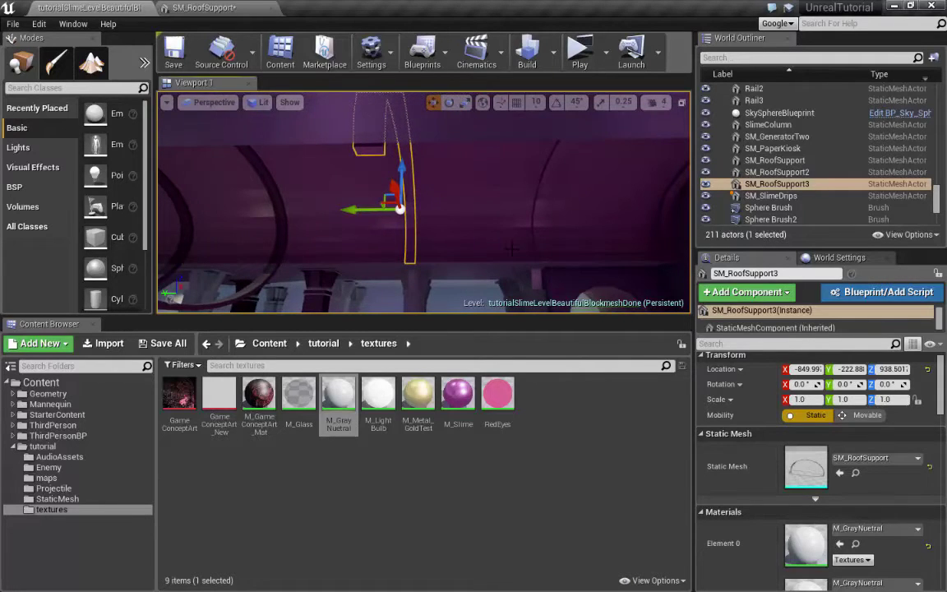
# - Select the remaining ceiling ring brush Cylinder Brush13 beyond the newest roof support copy
pyautogui.moveTo(511, 247); pyautogui.dragTo(374, 245, button='right')
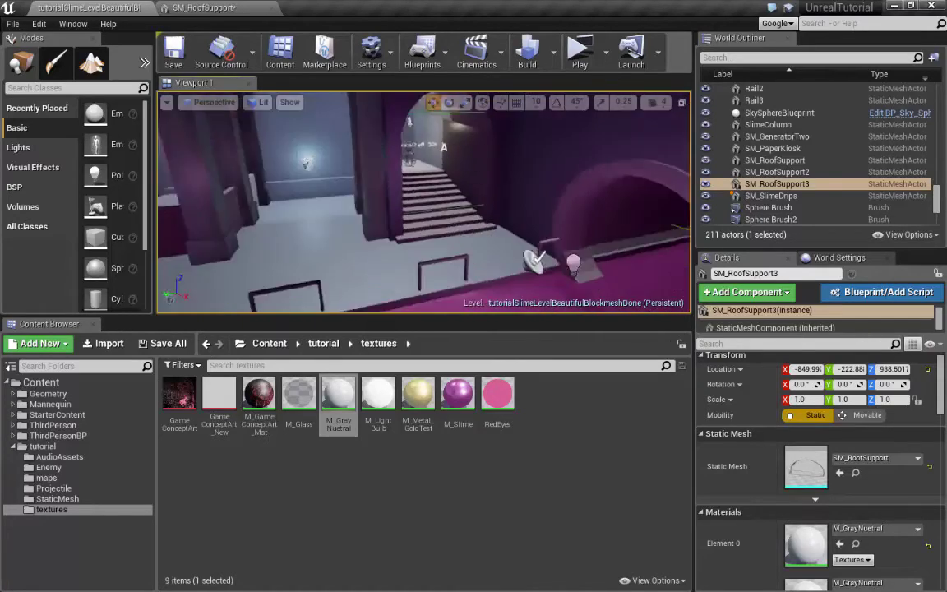
pyautogui.press('f')
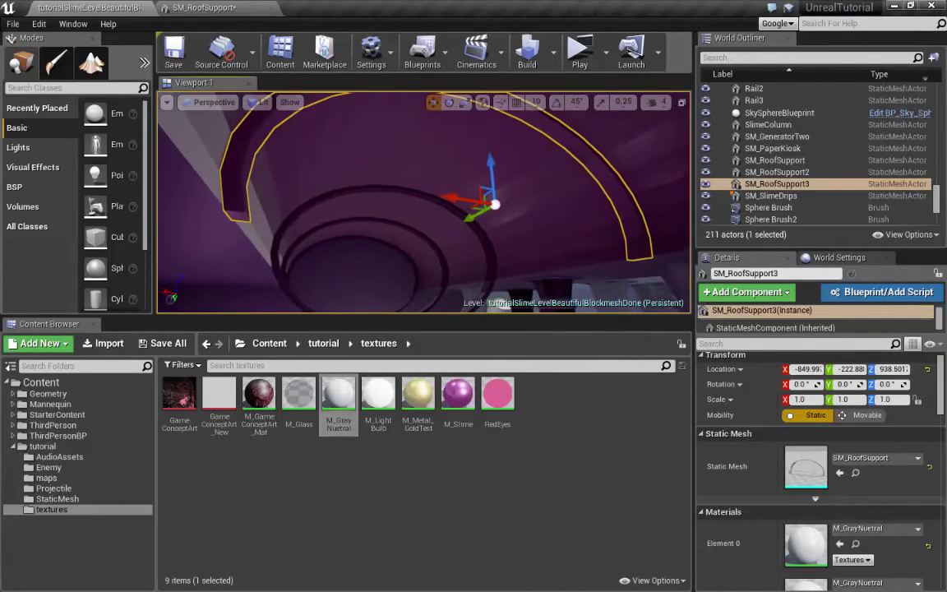
pyautogui.moveTo(424, 201); pyautogui.dragTo(419, 227, button='right')
pyautogui.click(342, 203)
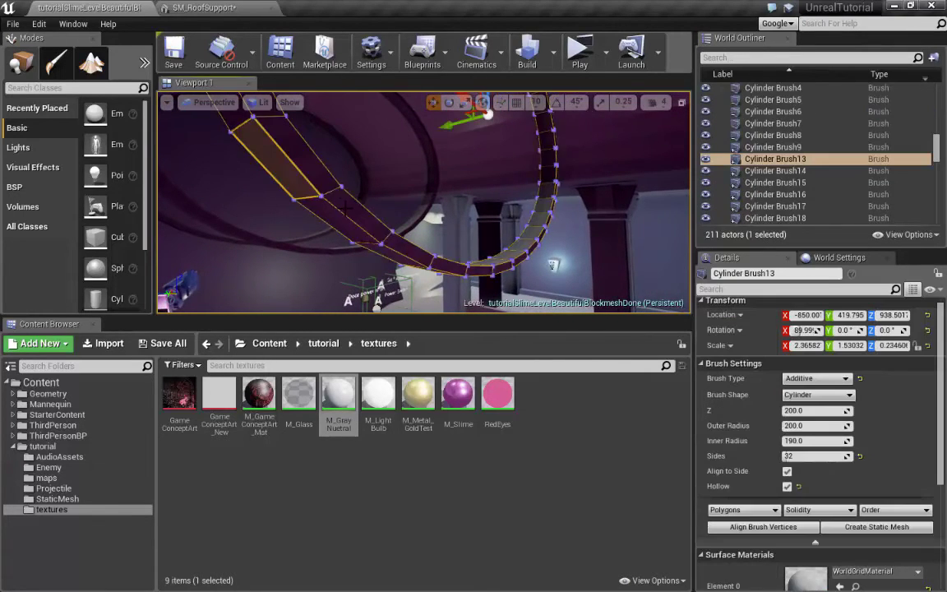
pyautogui.click(428, 267)
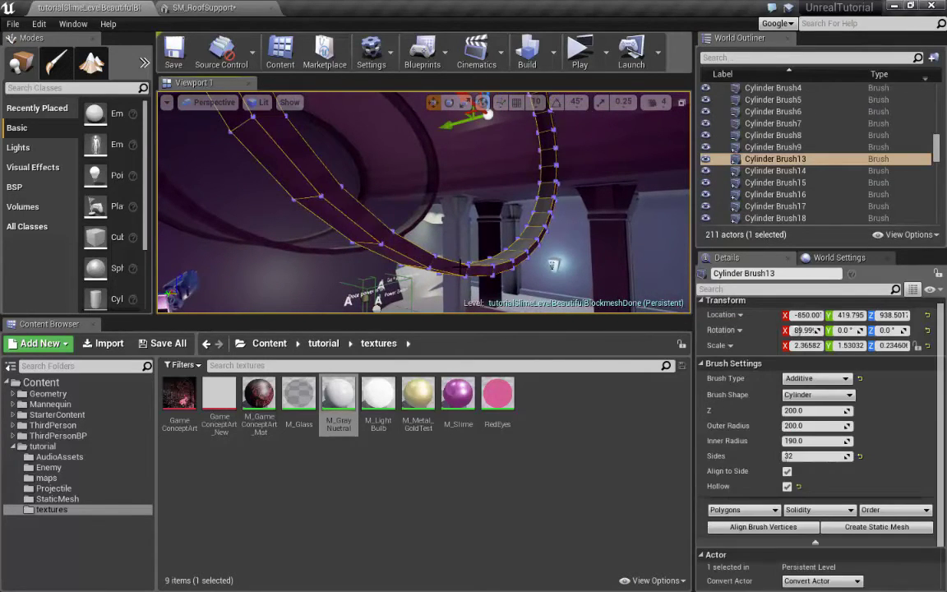
pyautogui.moveTo(551, 253)
pyautogui.mouseDown(button='right')
pyautogui.moveTo(454, 295)
pyautogui.moveTo(436, 288)
pyautogui.mouseUp(button='right')
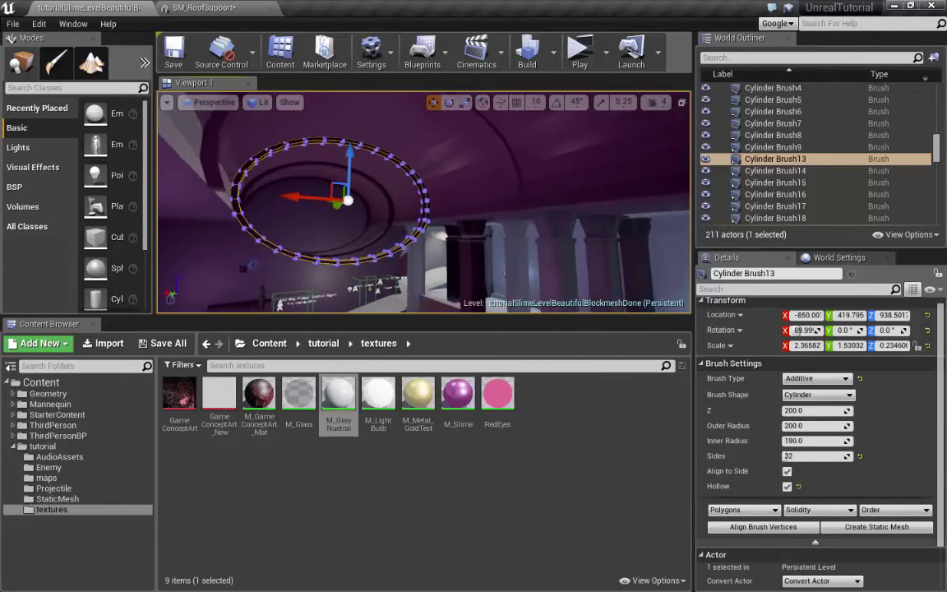